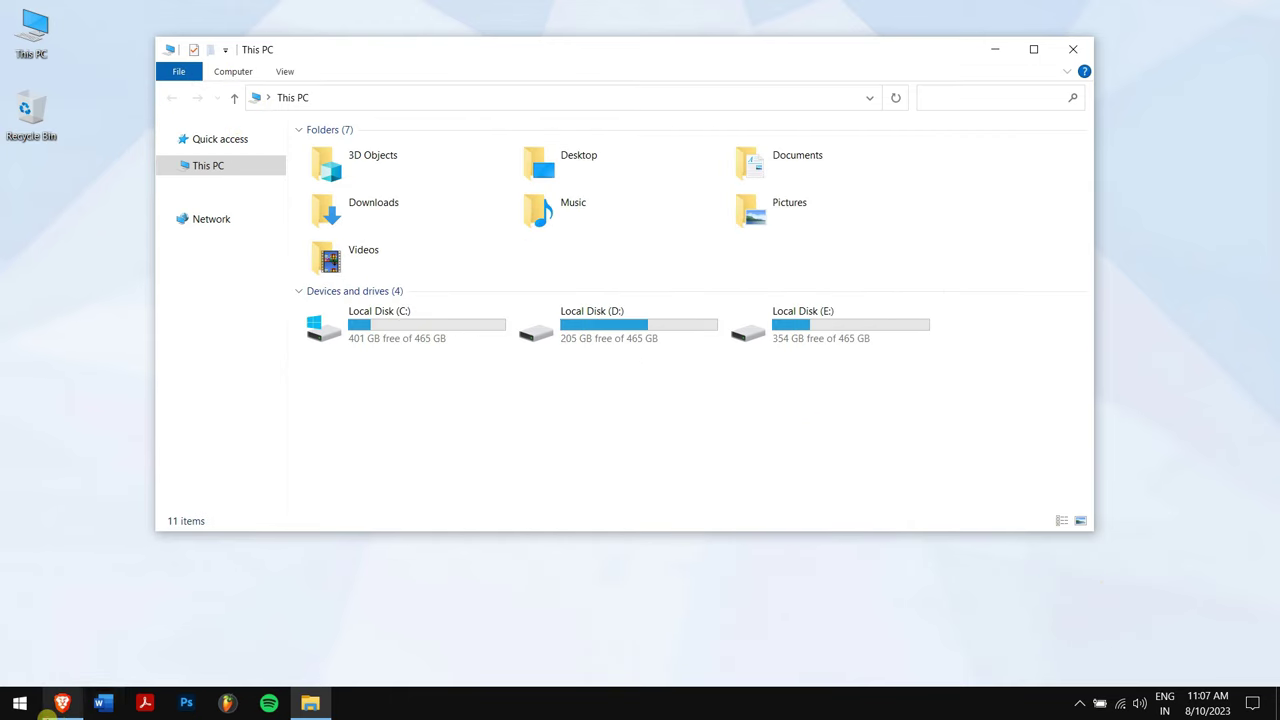
click(62, 703)
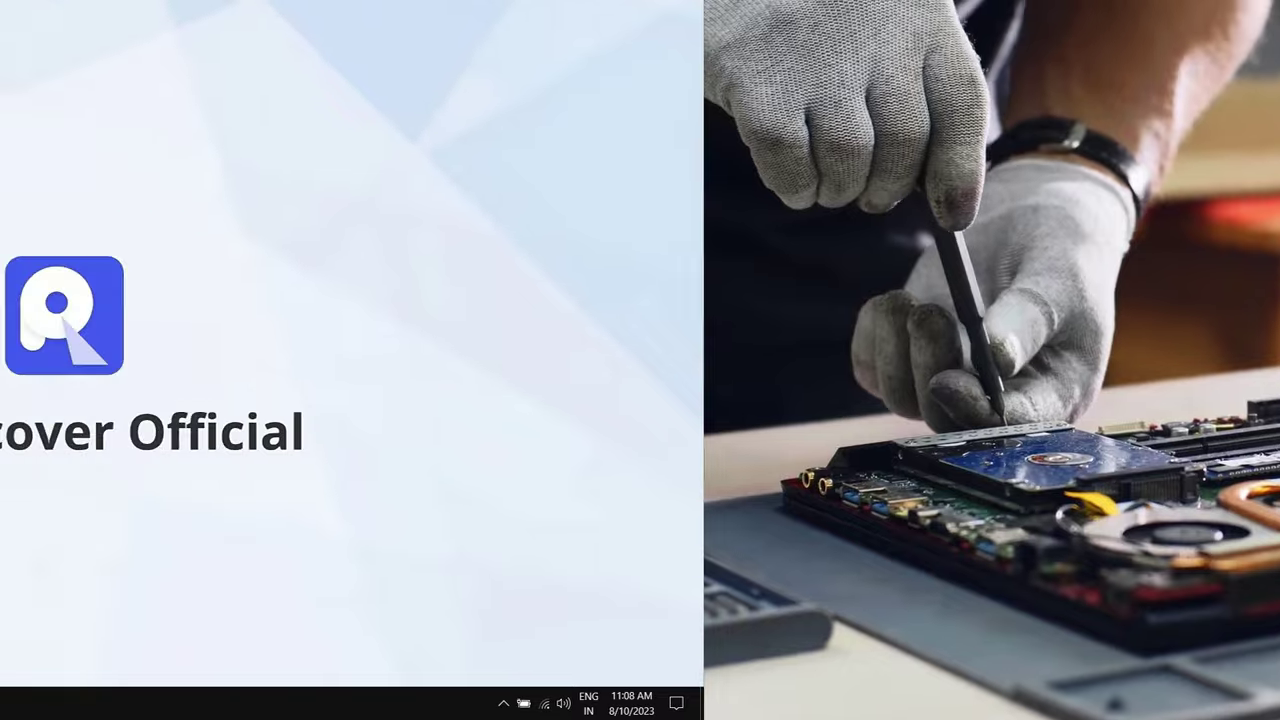
Step: Open Disk Management by searching Windows for the disk partition tool
click(4, 712)
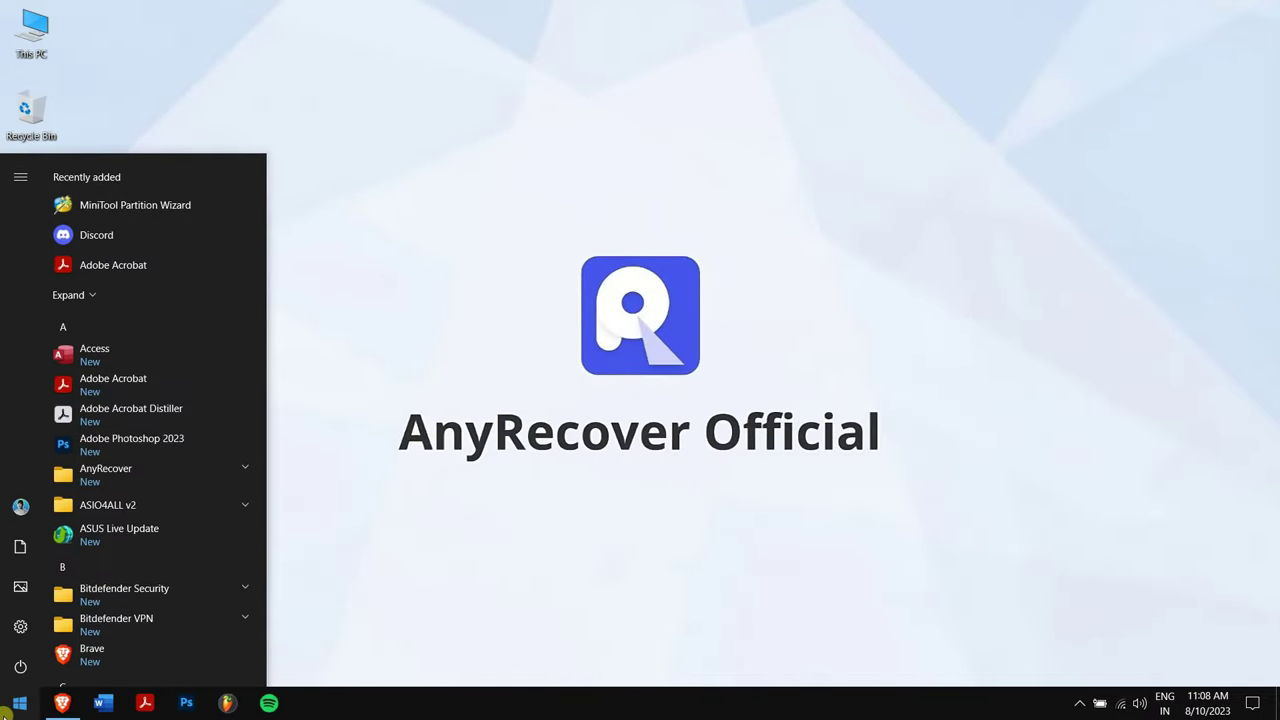
text(diskm)
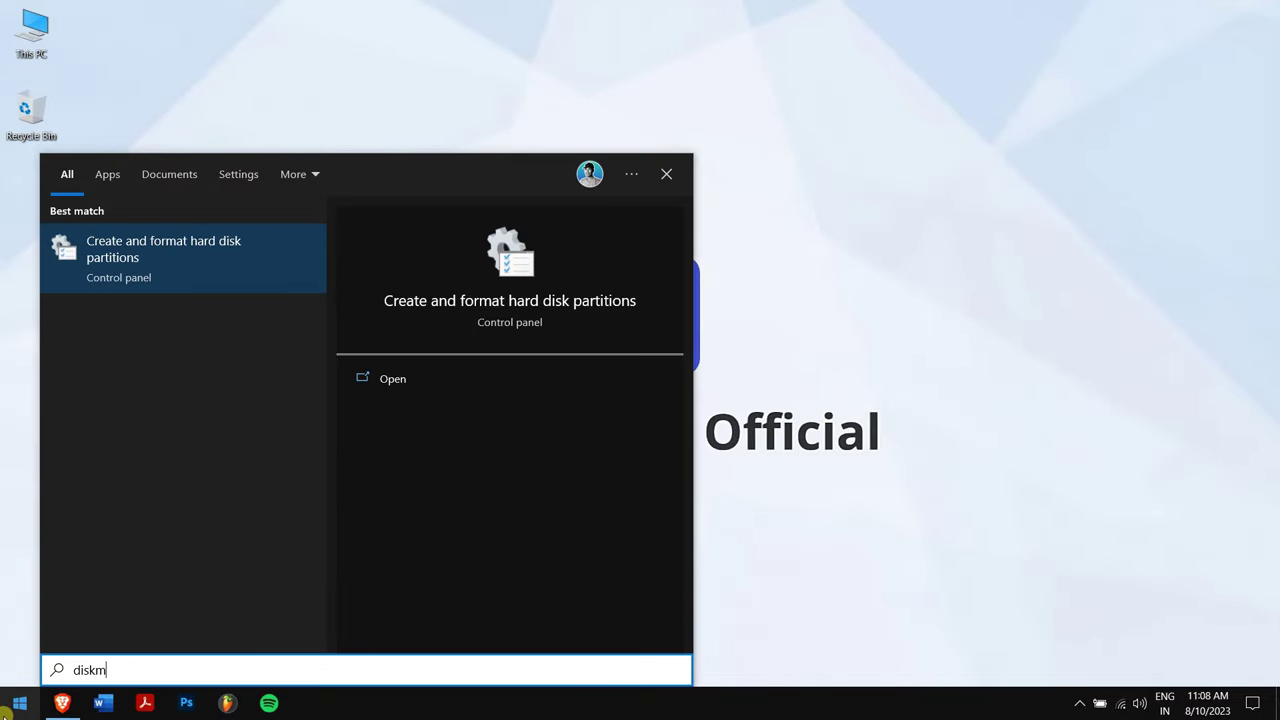
click(198, 252)
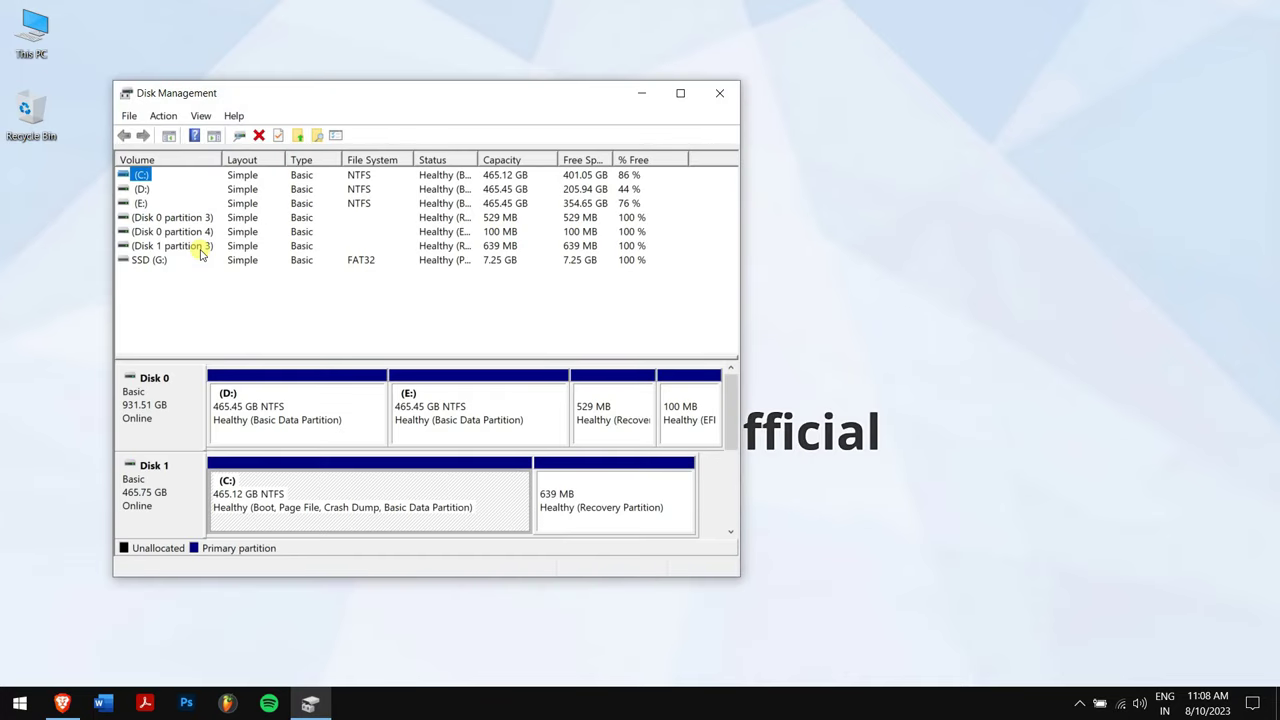
Step: Change the drive letter of the SSD (G:) volume to H and check the SSD drive in This PC
right_click(158, 263)
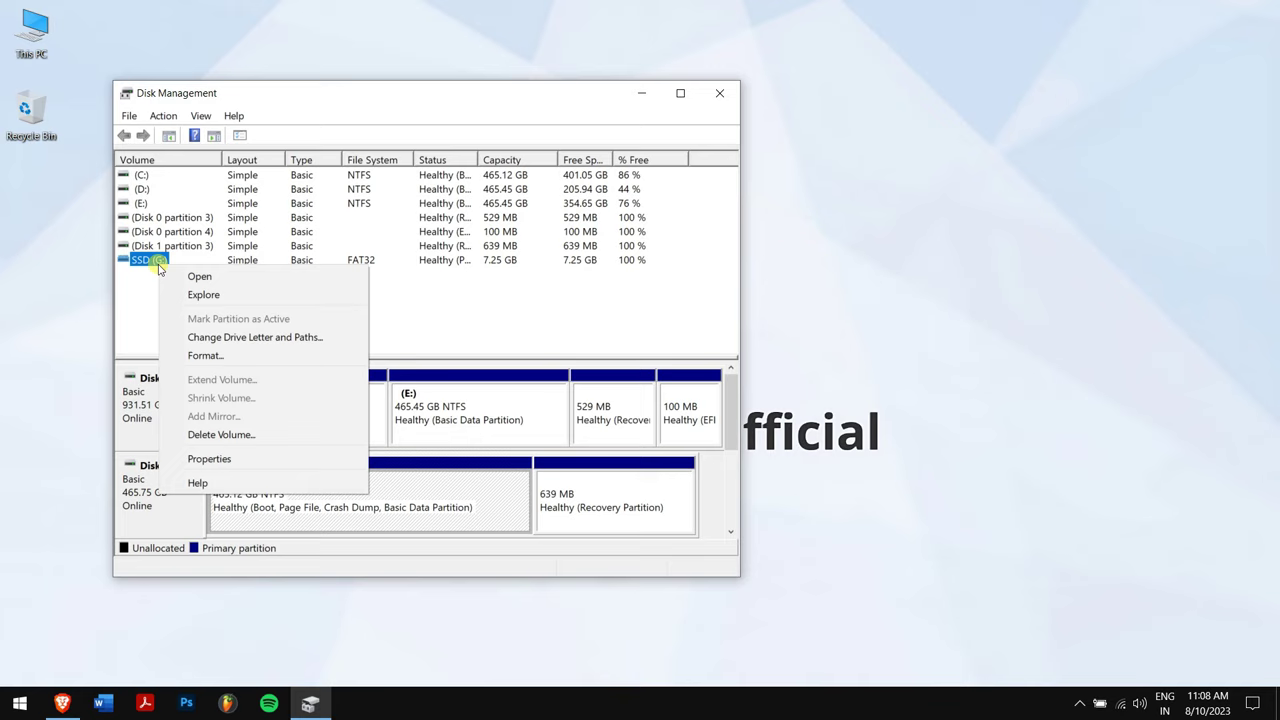
click(329, 338)
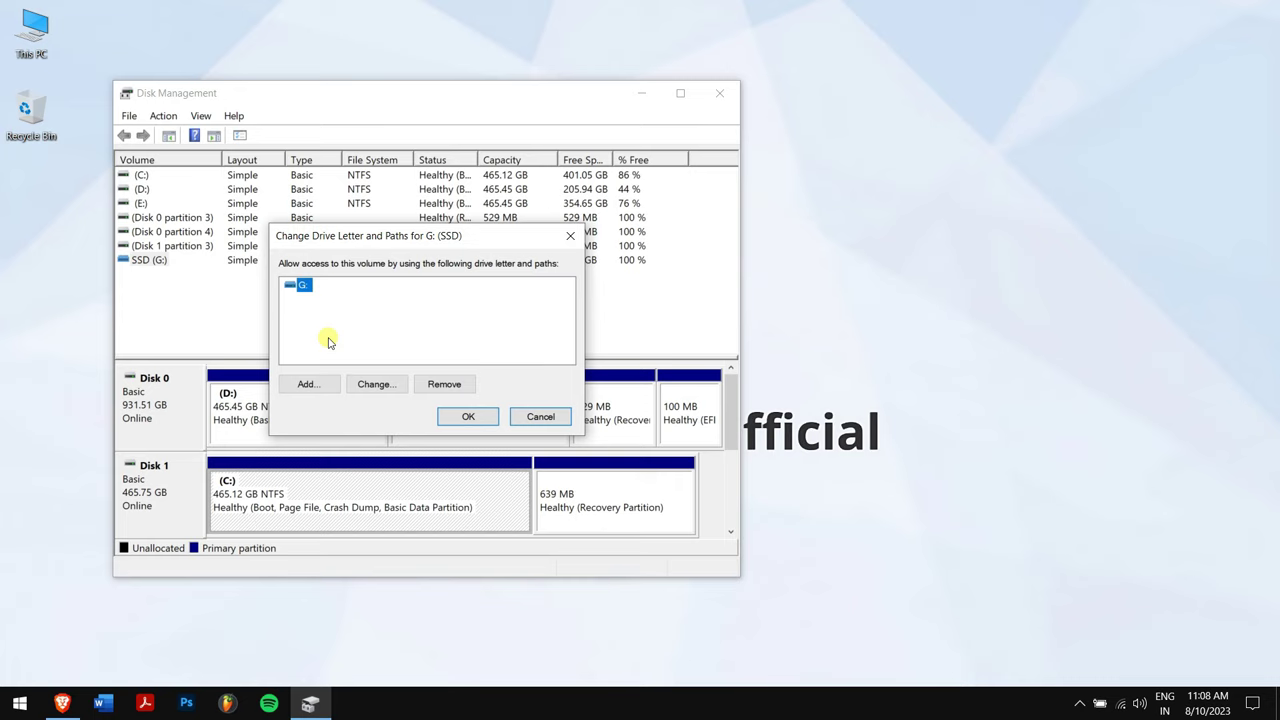
click(381, 389)
click(547, 312)
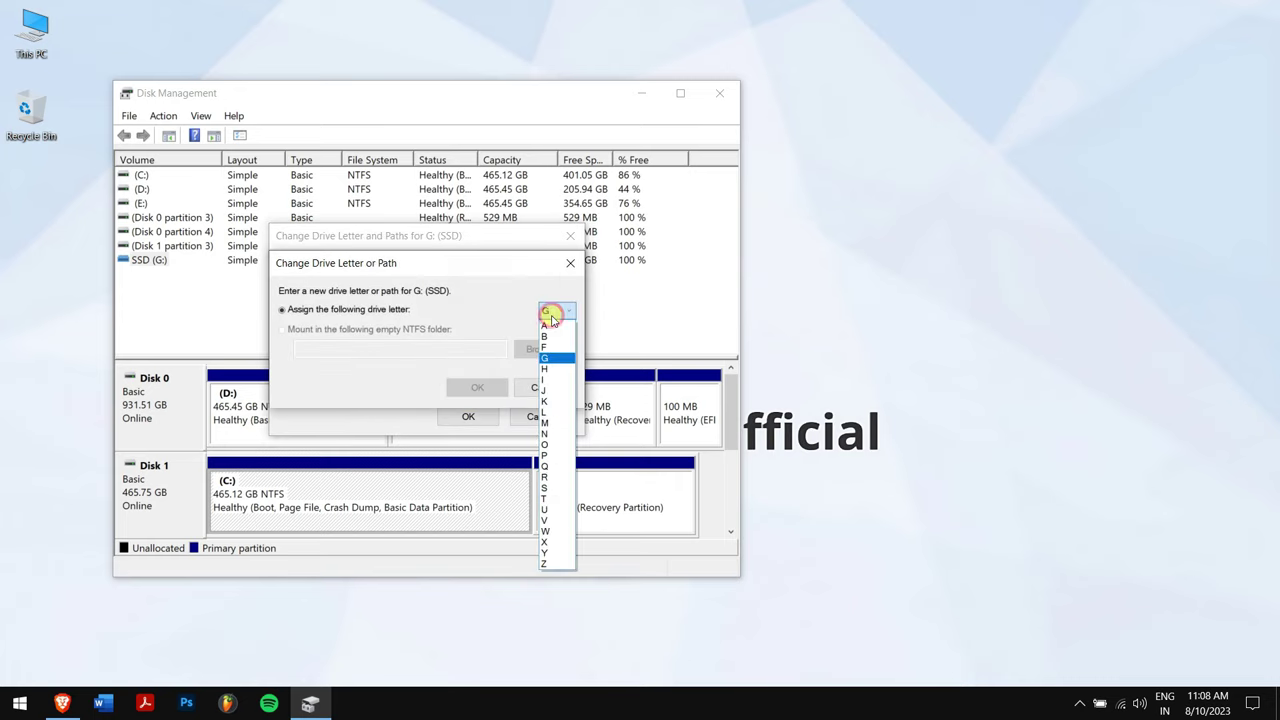
click(551, 366)
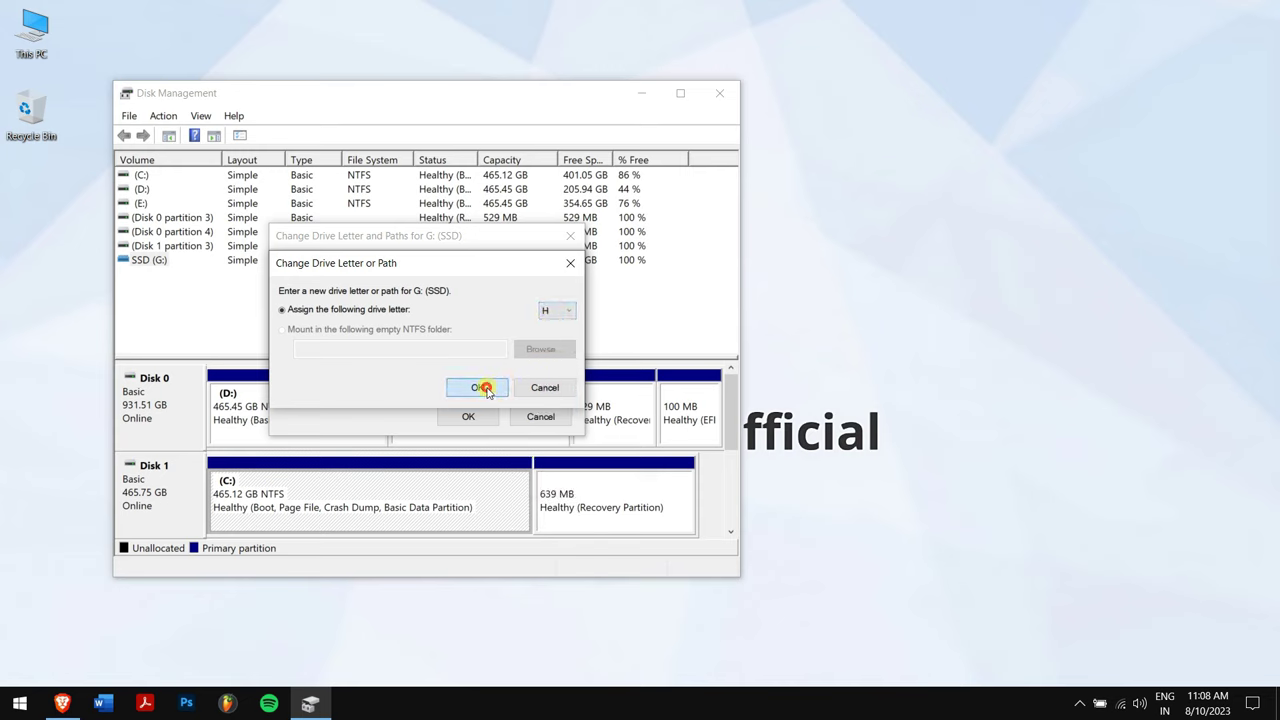
click(484, 388)
click(673, 477)
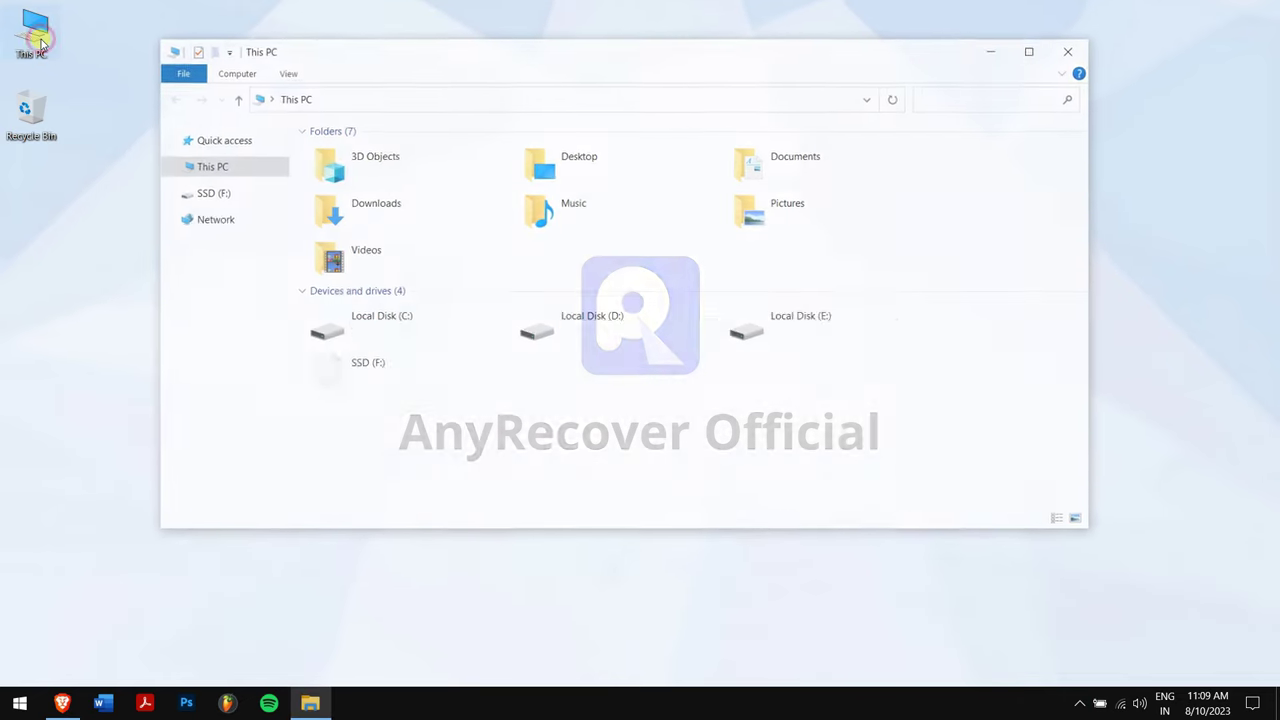
drag(649, 400, 400, 352)
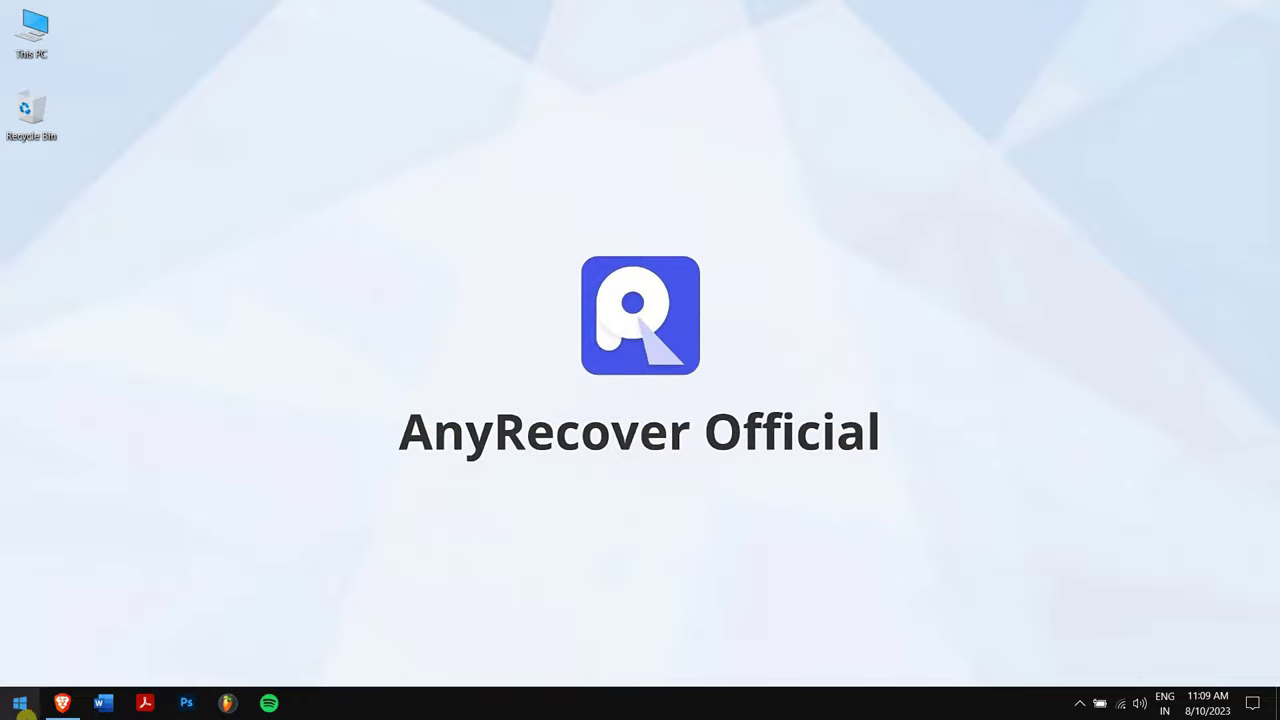
Step: Open Device Manager and uninstall the SanDisk Cruzer Blade USB Device listed among the disk drives
click(19, 704)
text(devi)
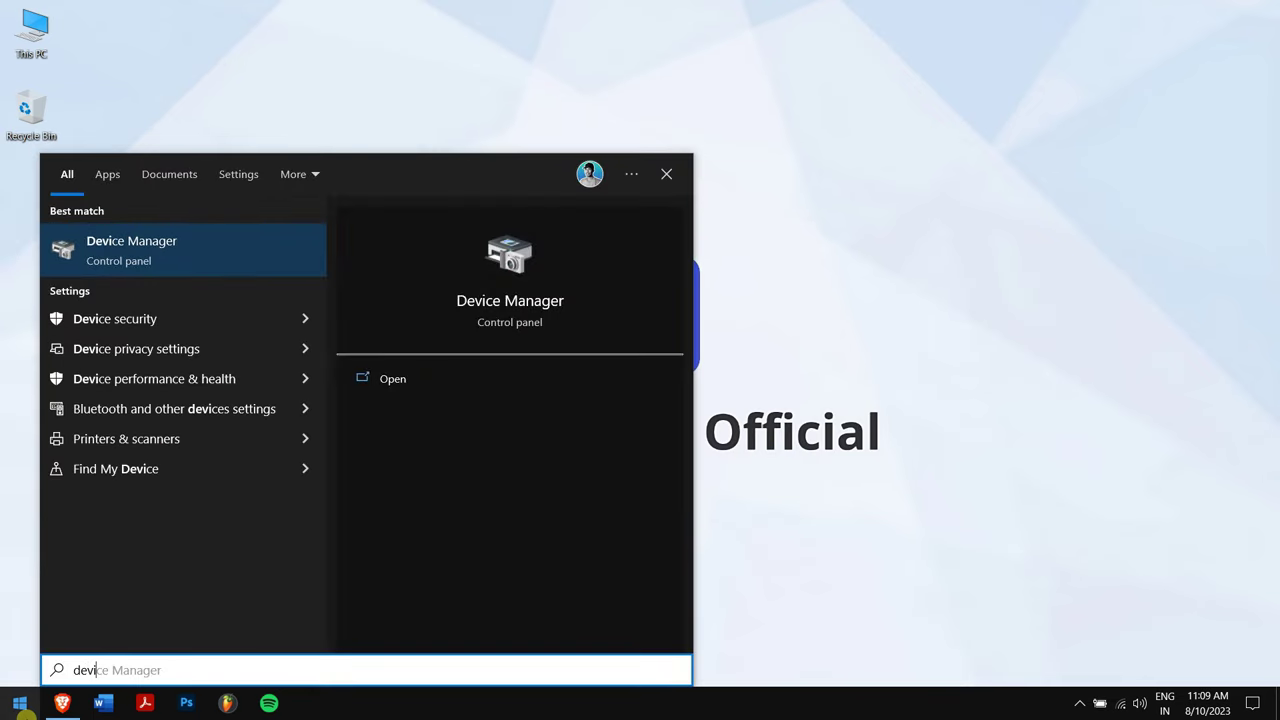
key(Return)
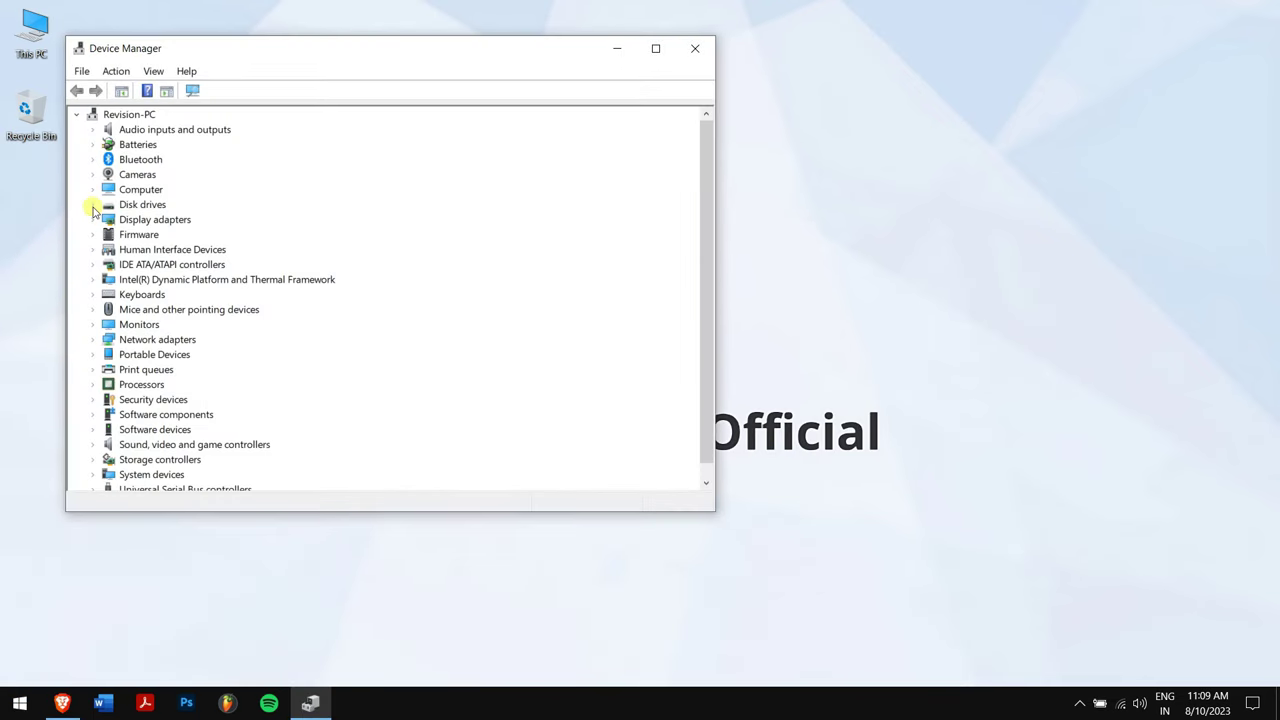
click(92, 206)
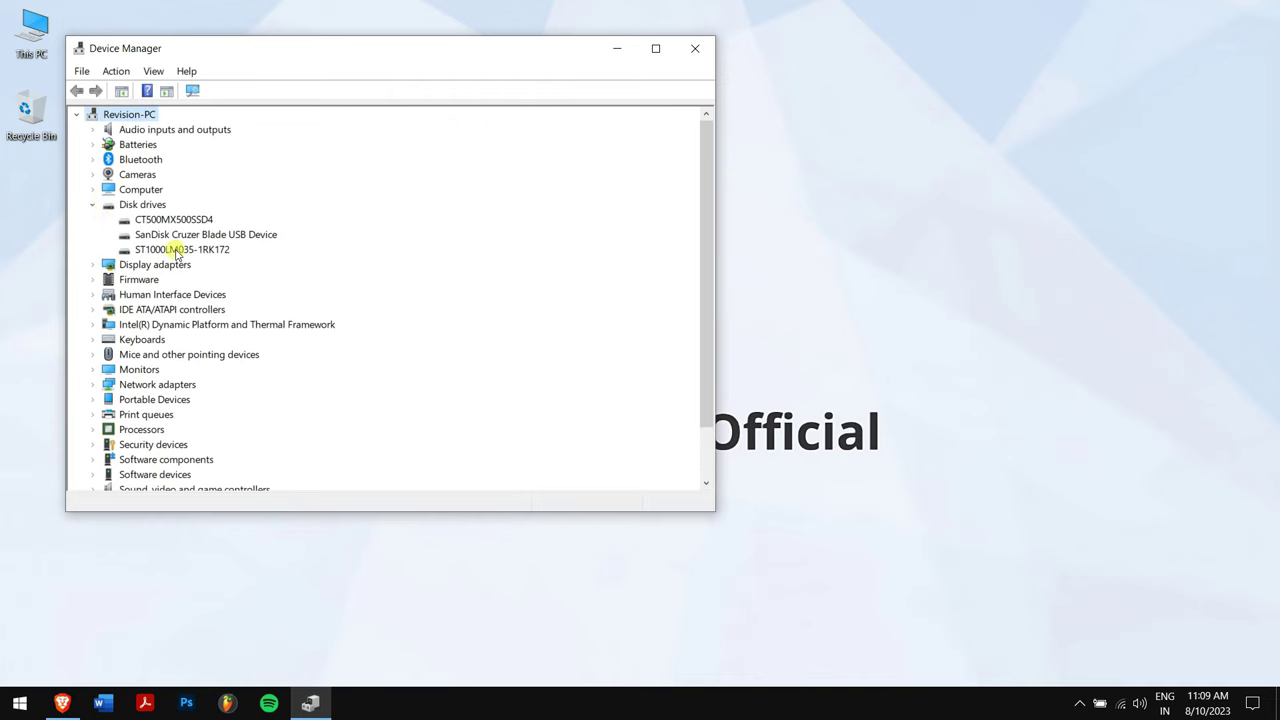
right_click(204, 239)
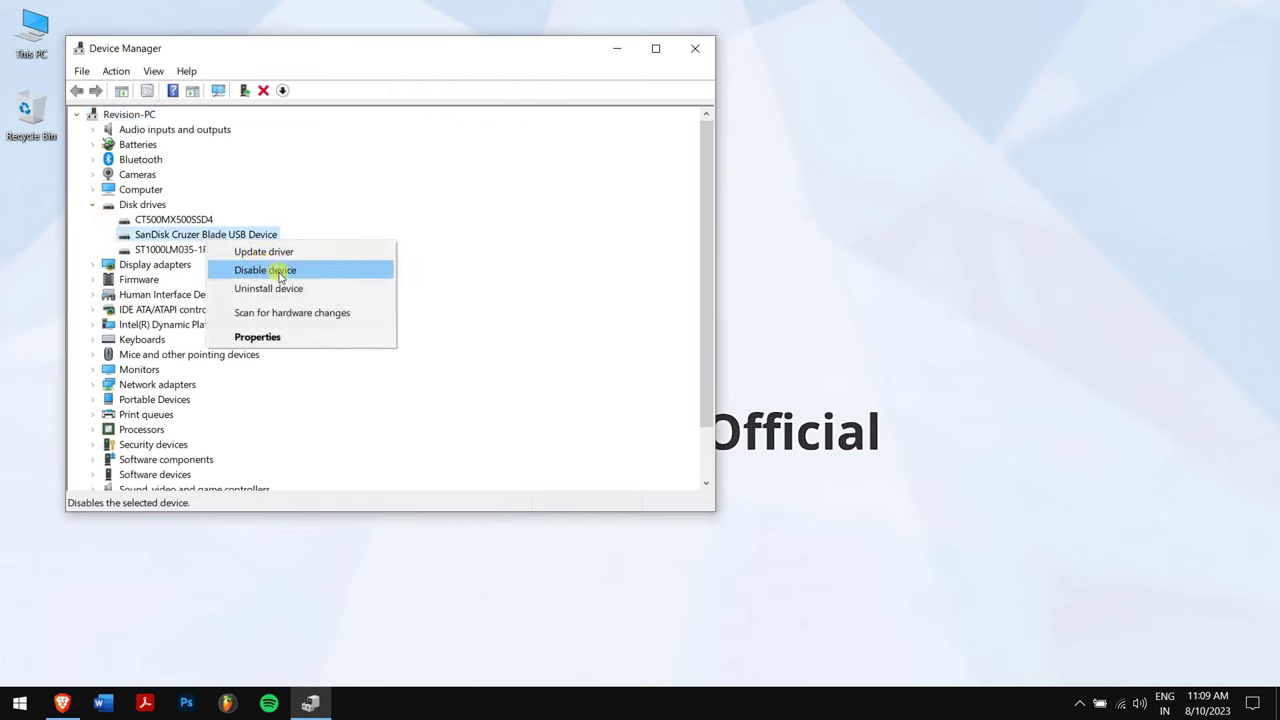
click(293, 289)
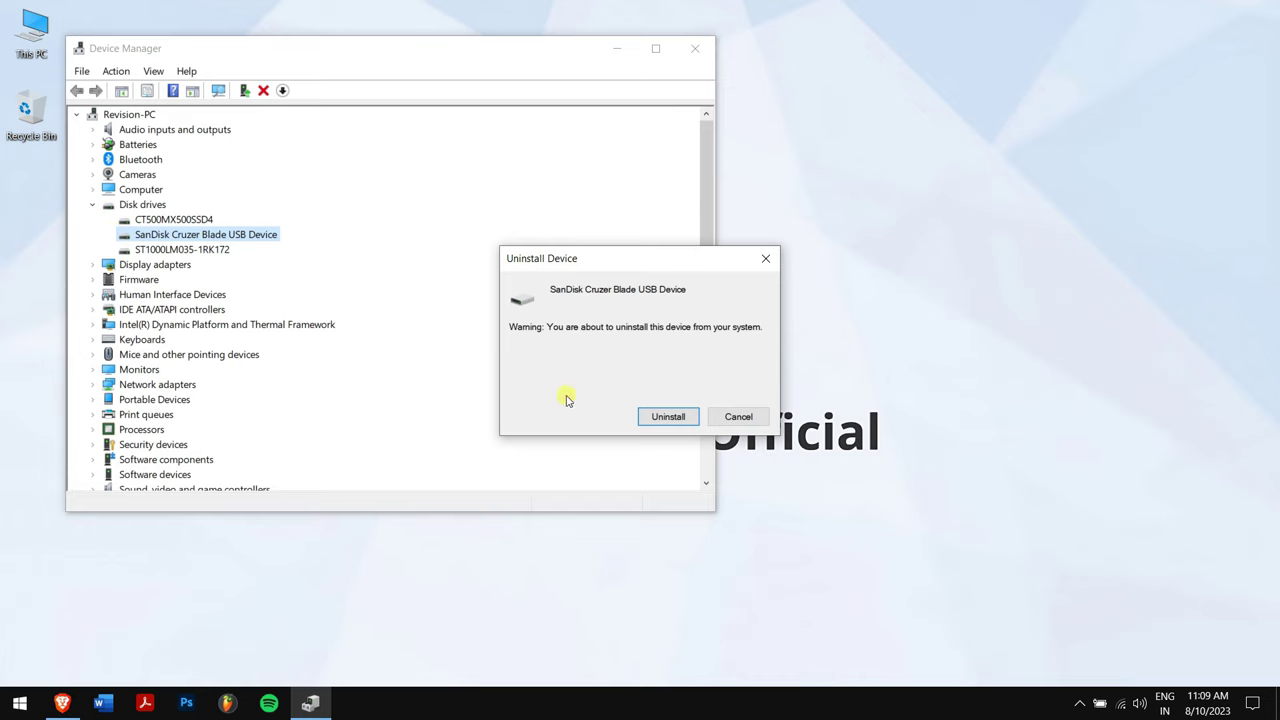
click(642, 415)
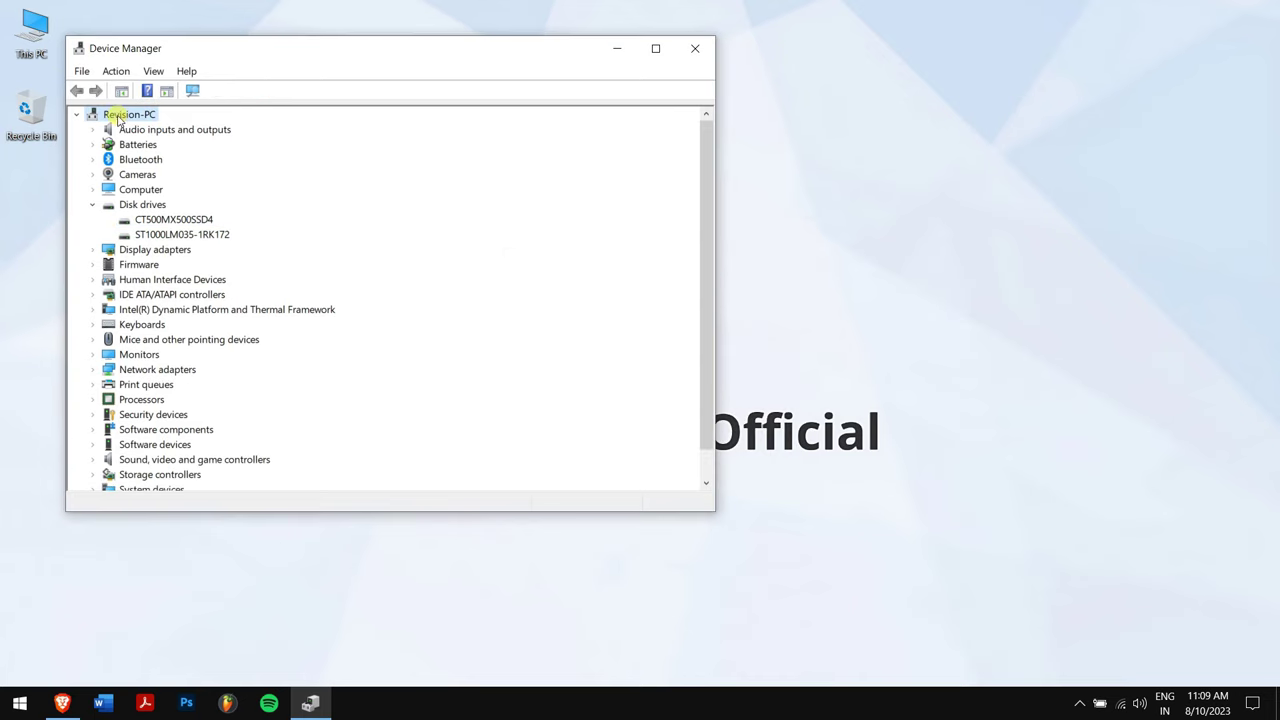
Step: Scan for hardware changes to redetect the uninstalled USB drive, and check the SSD (F:) drive in This PC
click(191, 96)
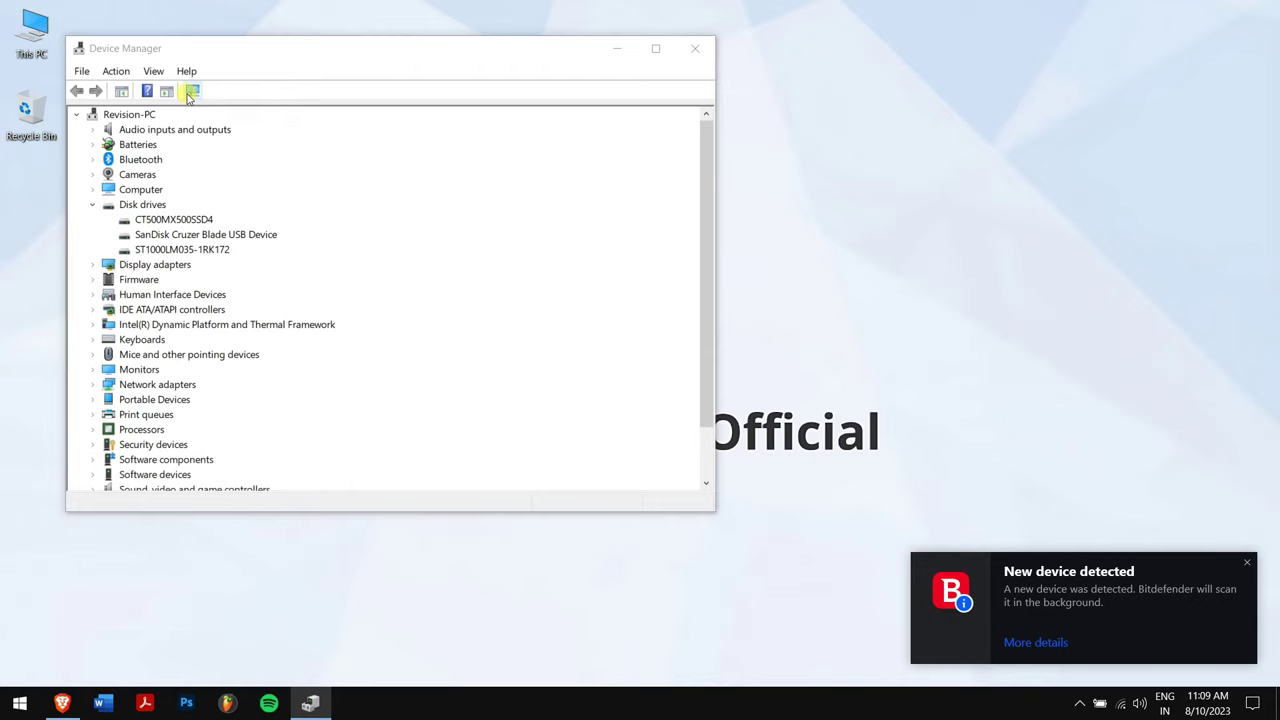
click(695, 48)
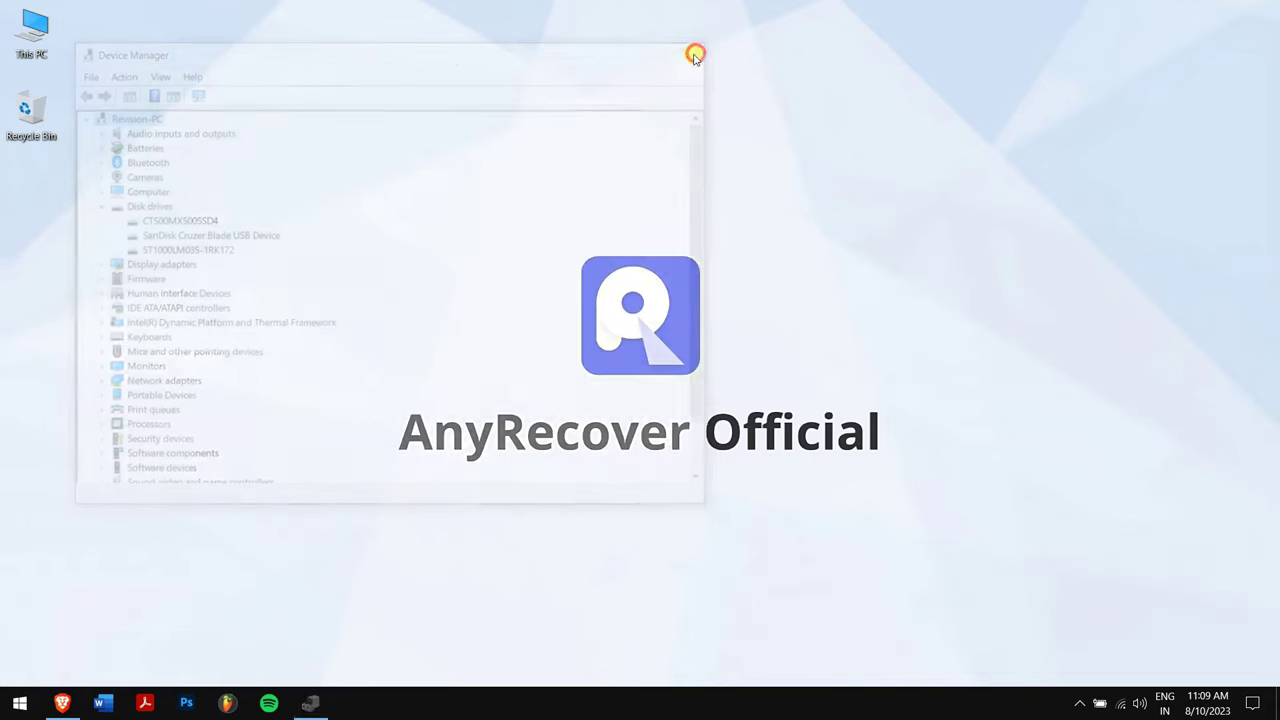
double_click(40, 42)
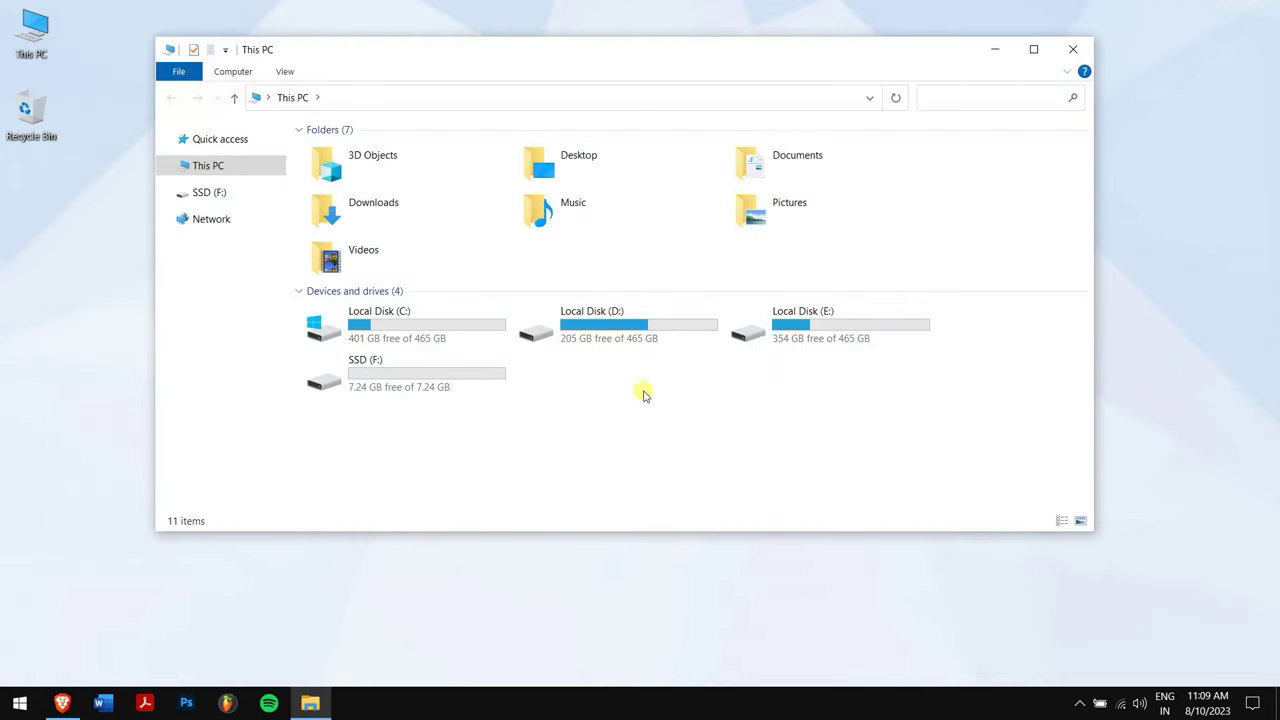
drag(646, 396, 416, 360)
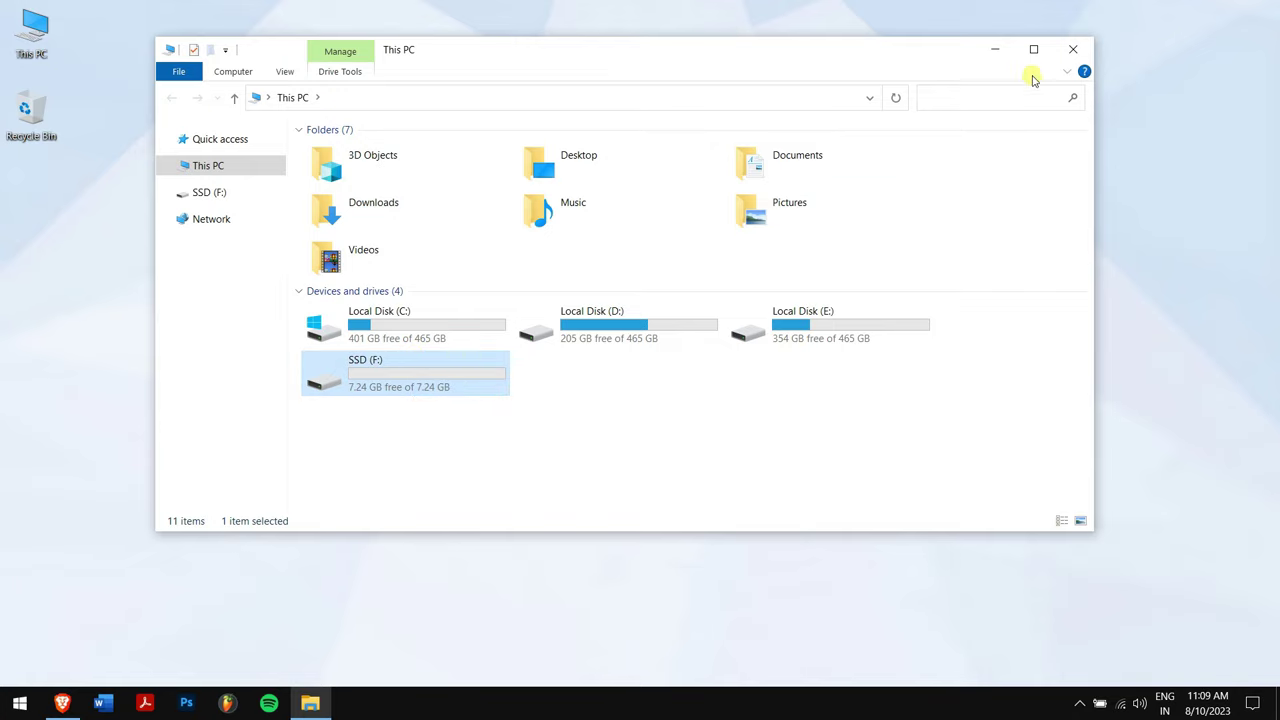
click(1073, 48)
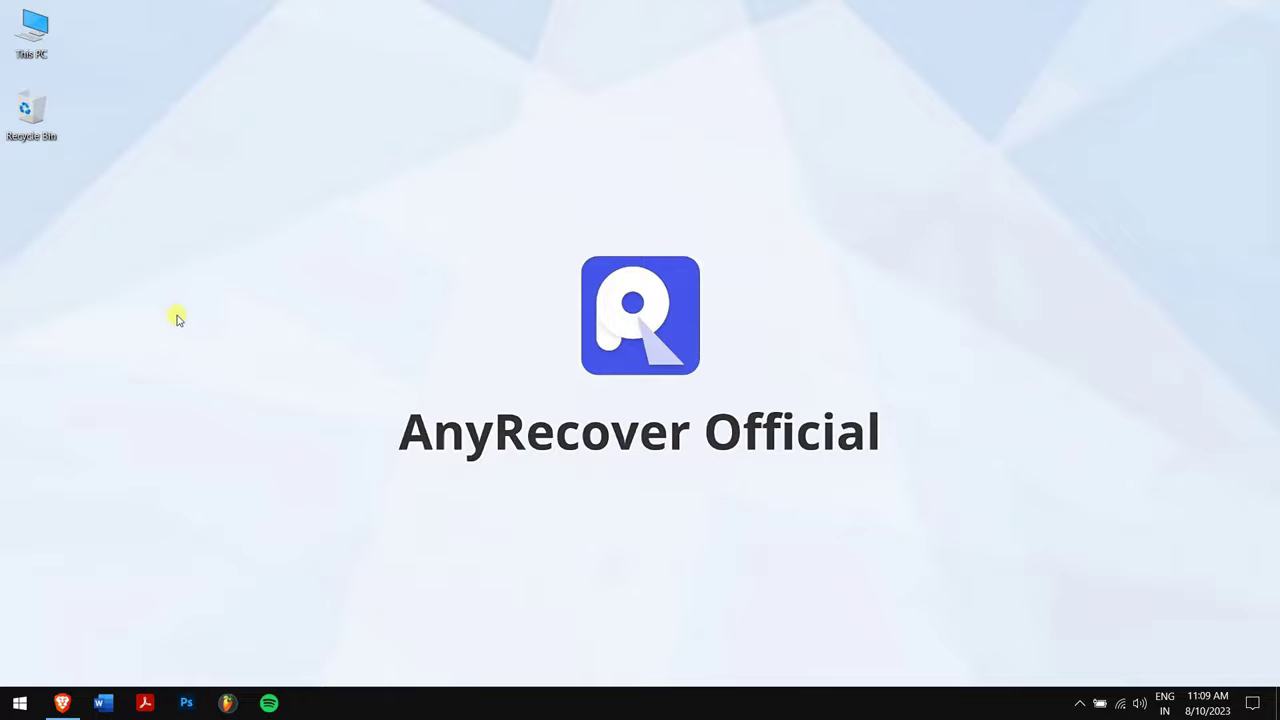
Step: Search Windows for the disk partition tool and open Disk Management
click(12, 705)
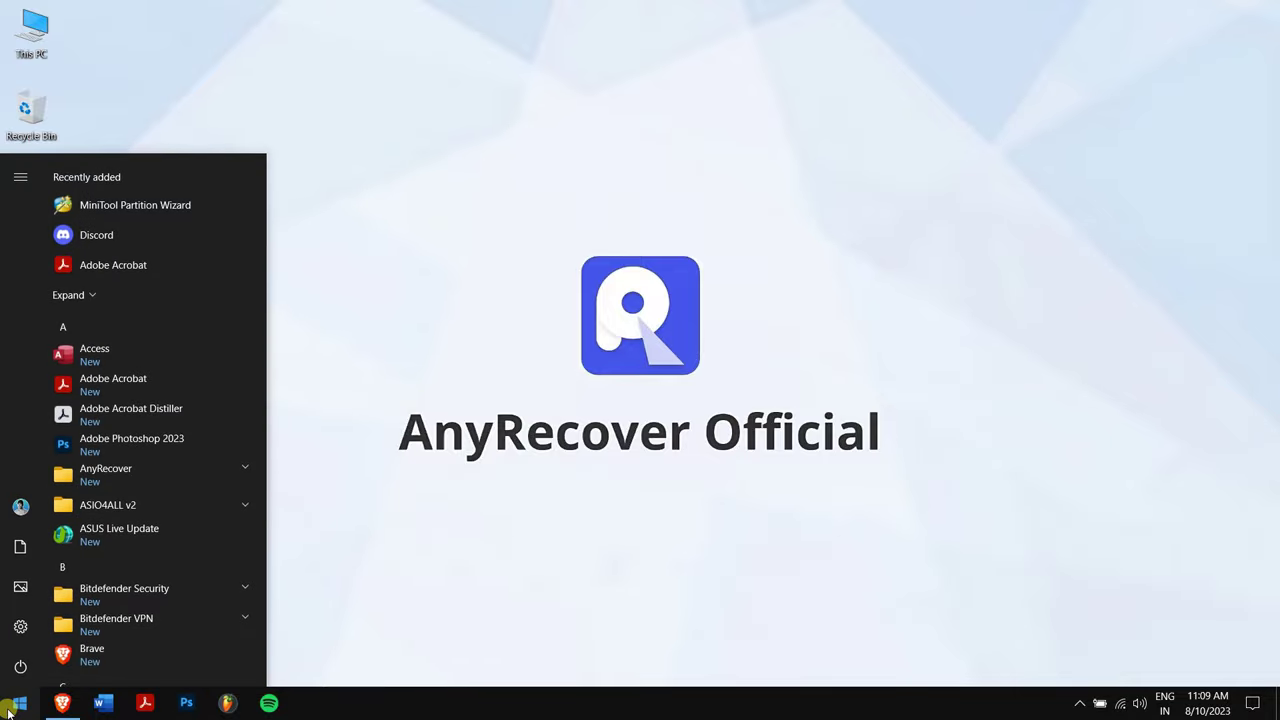
text(disk m)
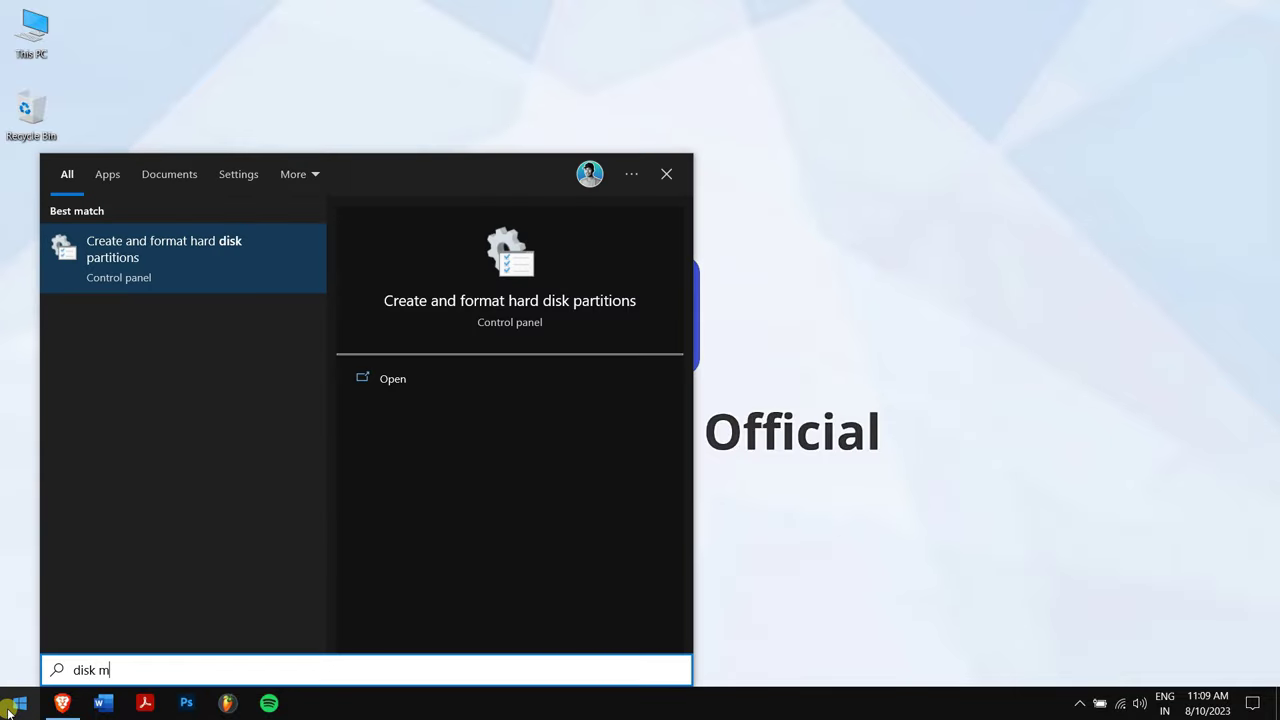
click(189, 254)
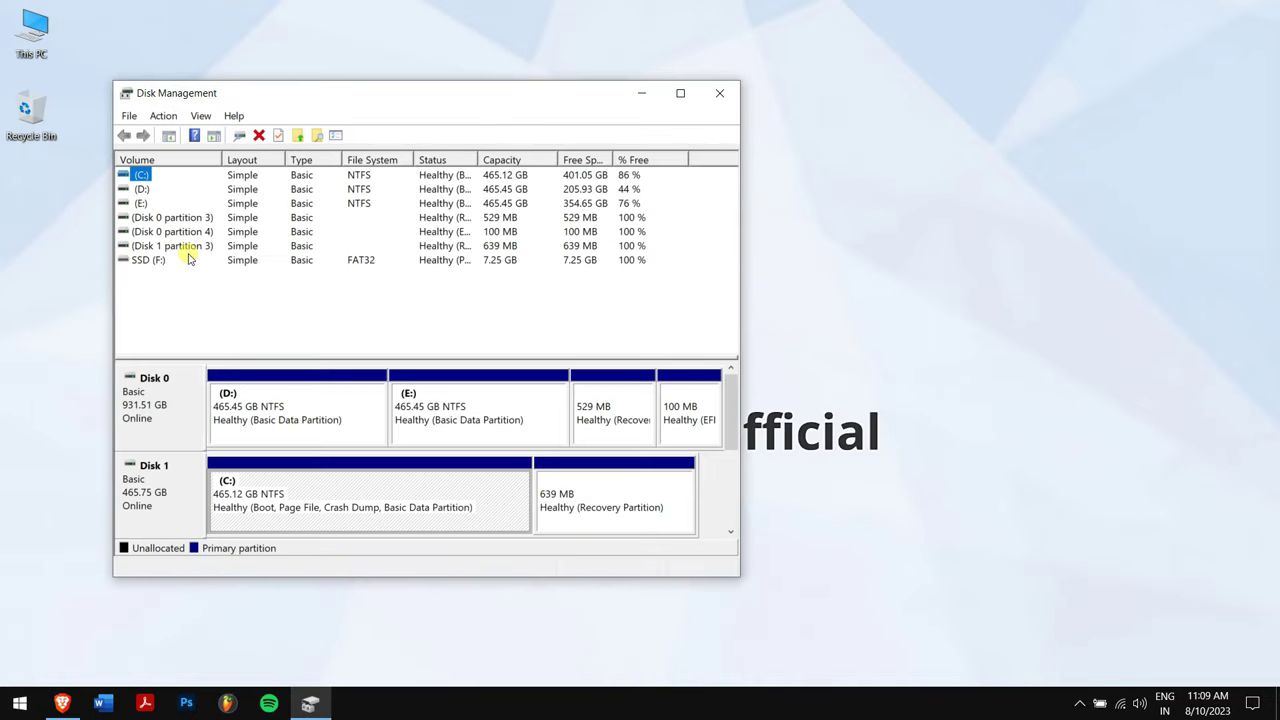
Step: Quick-format the SSD (F:) volume on Disk 2 as FAT32, keeping the label SSD and the default allocation unit size
click(731, 491)
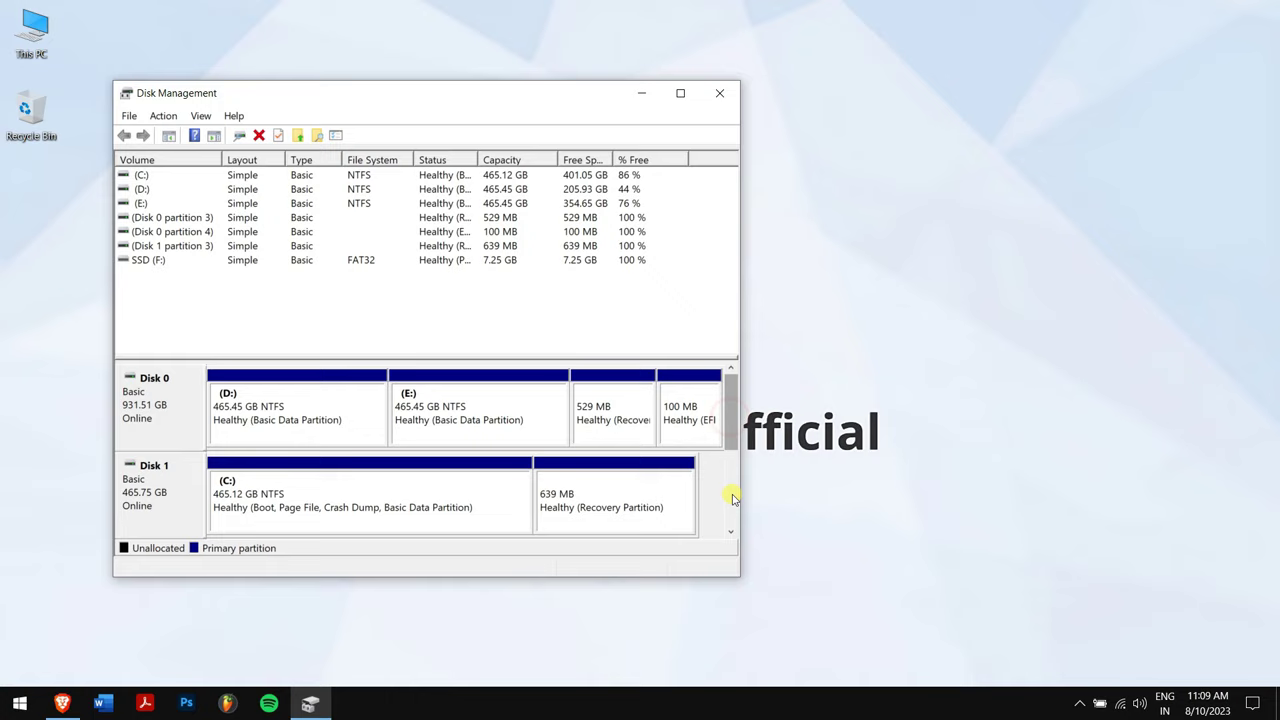
click(733, 438)
drag(733, 438, 729, 529)
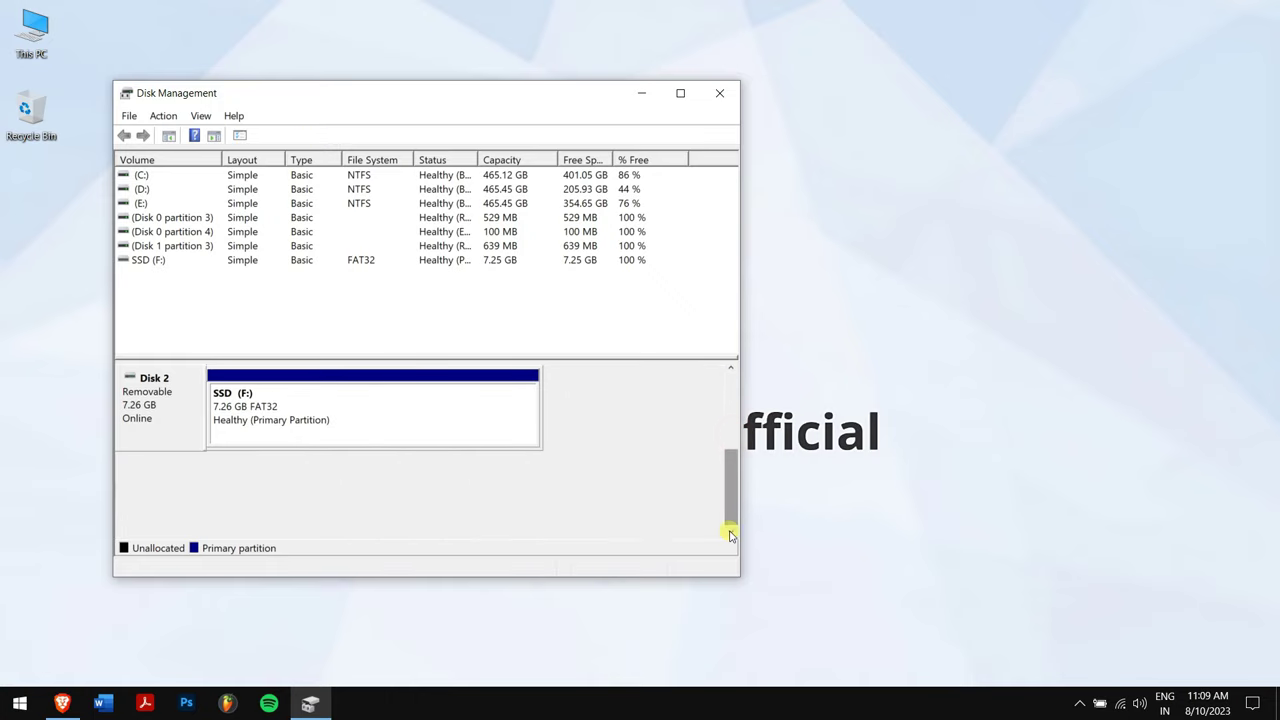
right_click(276, 405)
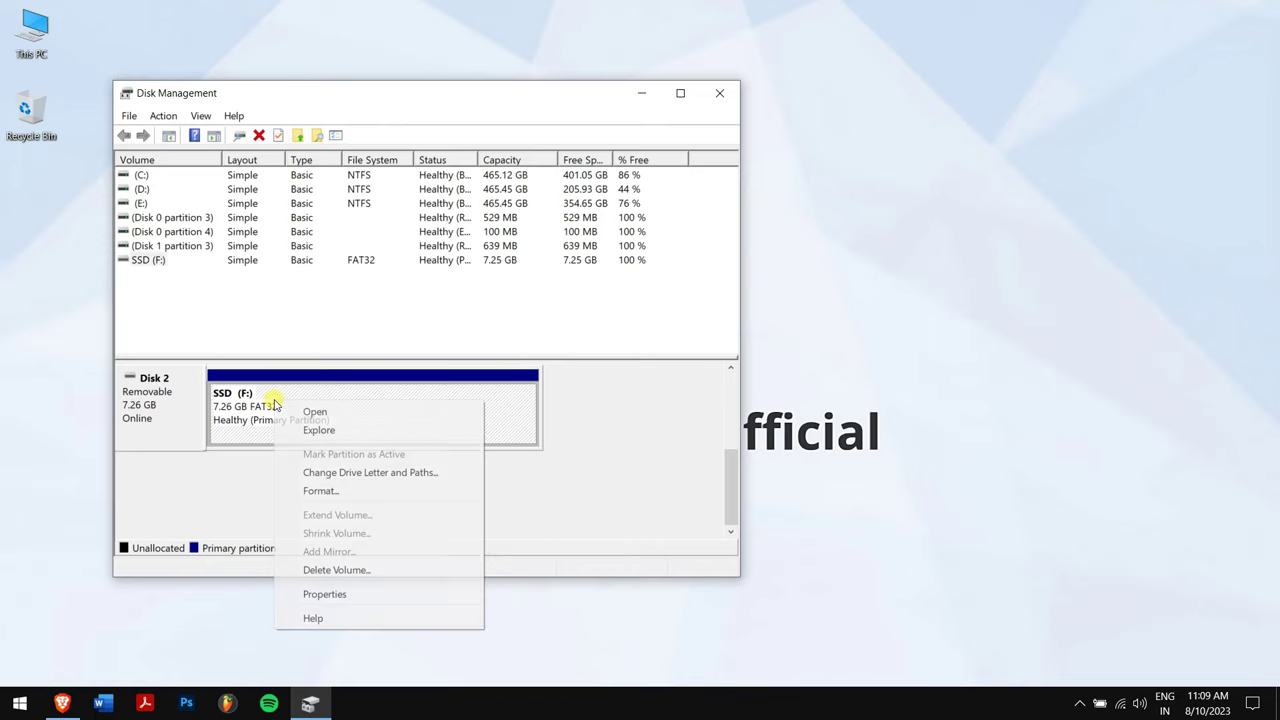
click(428, 490)
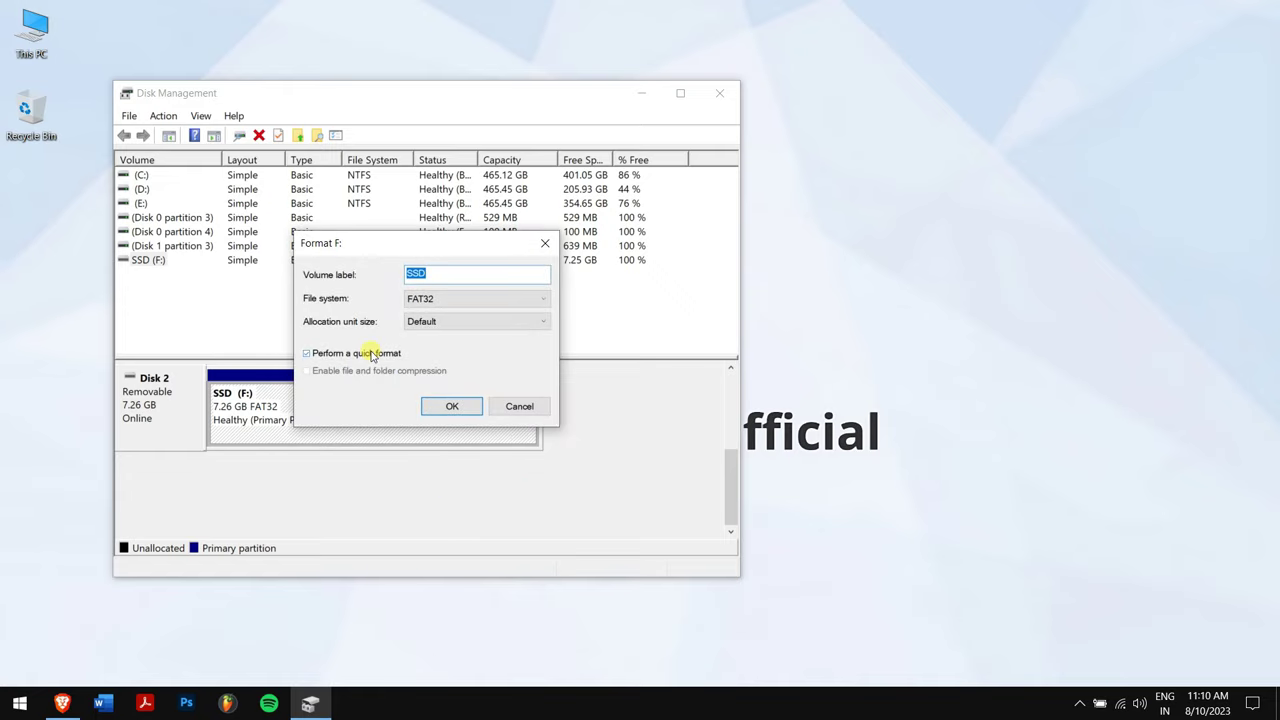
click(448, 407)
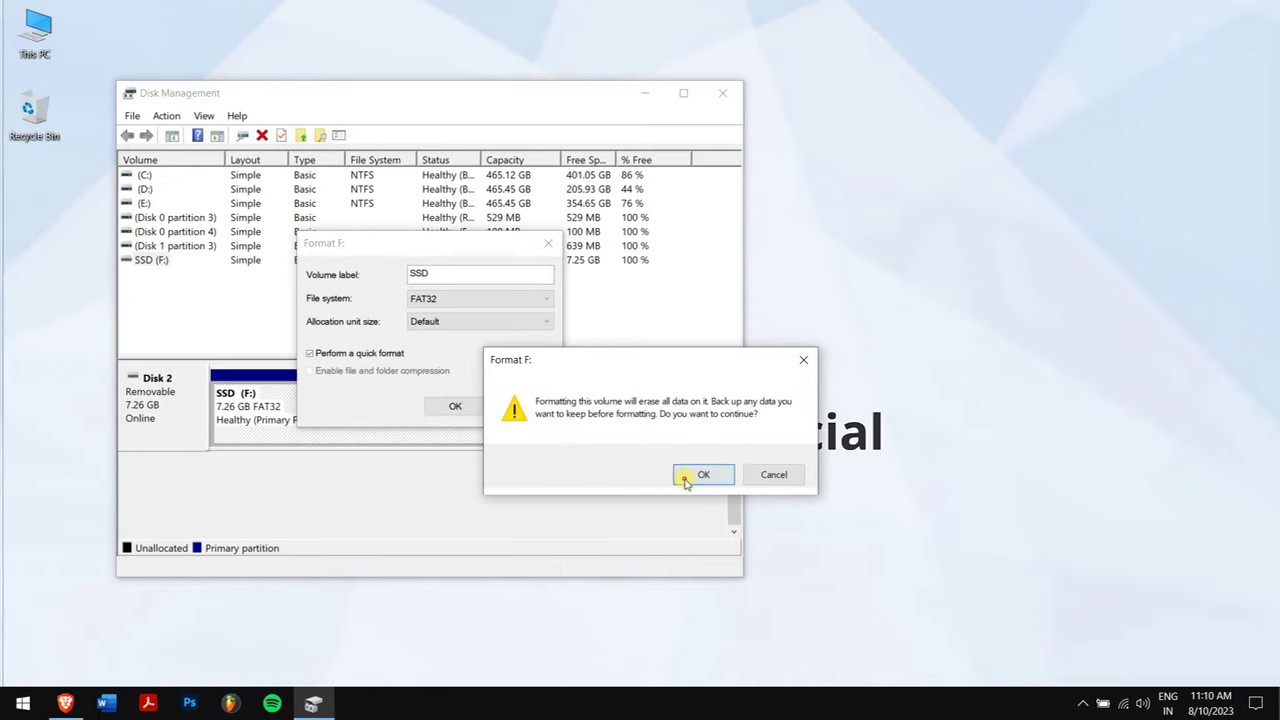
click(684, 475)
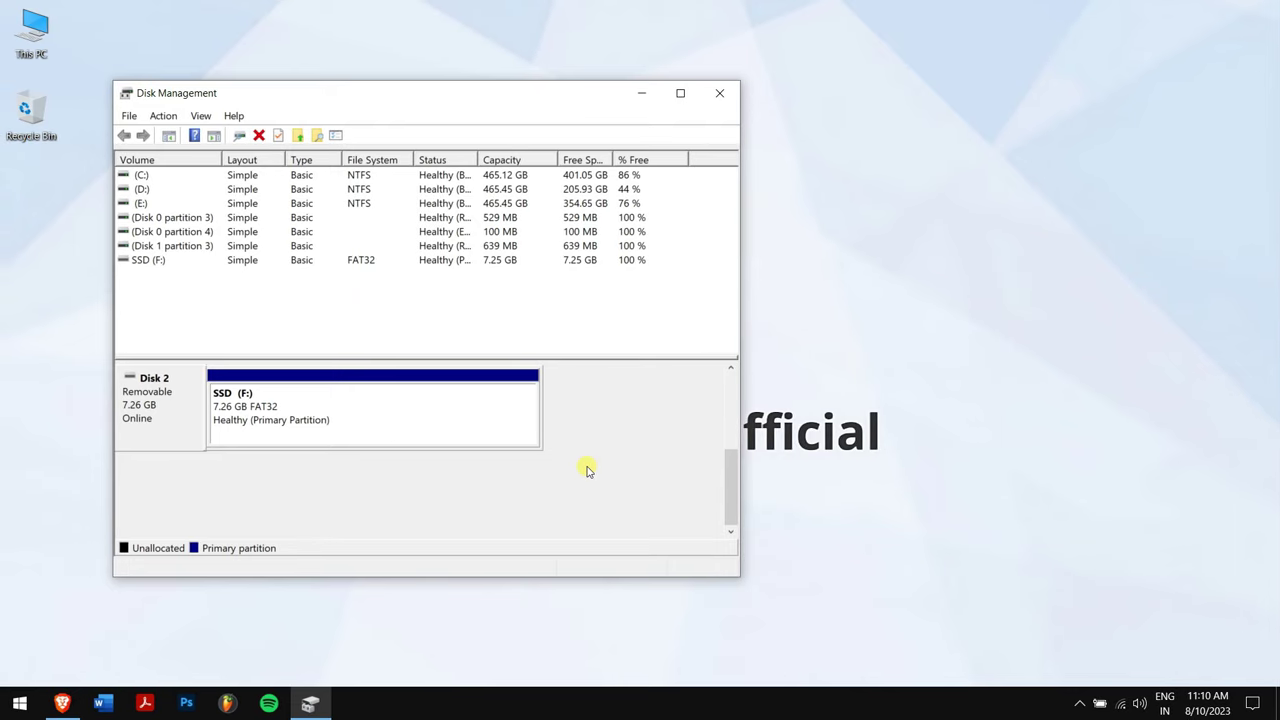
Step: Open the SSD (F:) drive from This PC to check its contents, and close both File Explorer and Disk Management
double_click(25, 45)
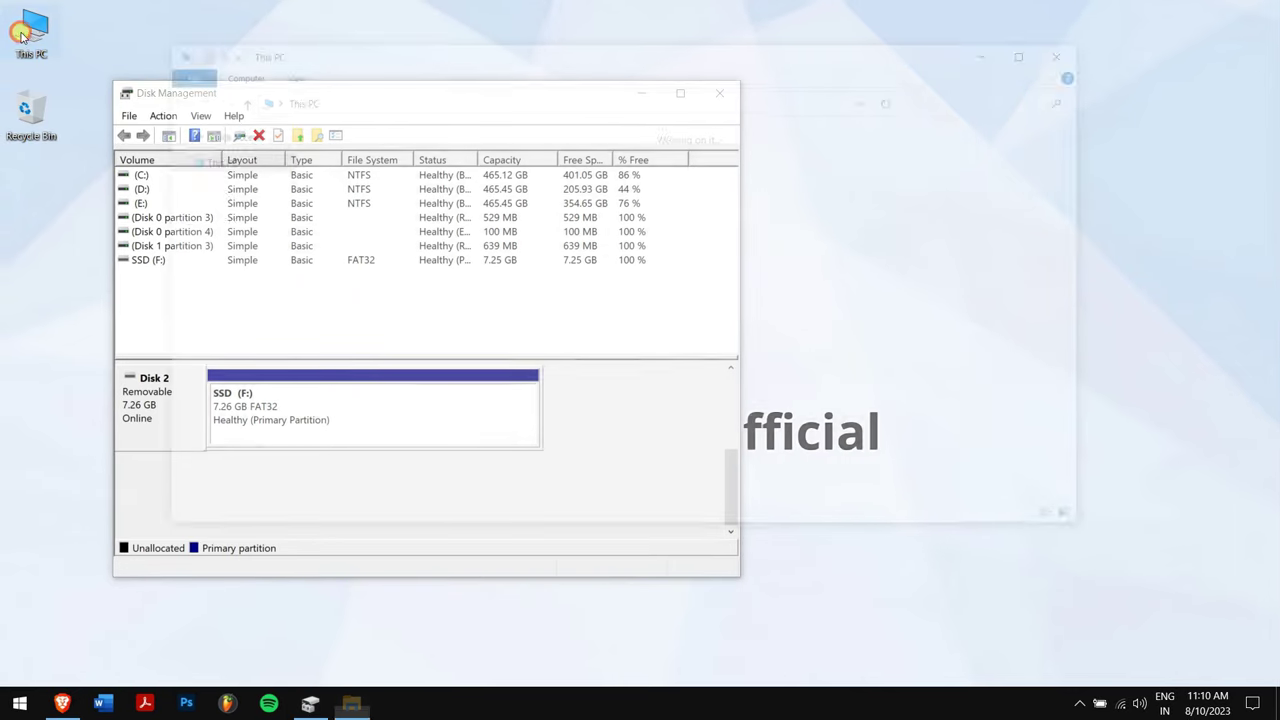
click(455, 368)
double_click(455, 368)
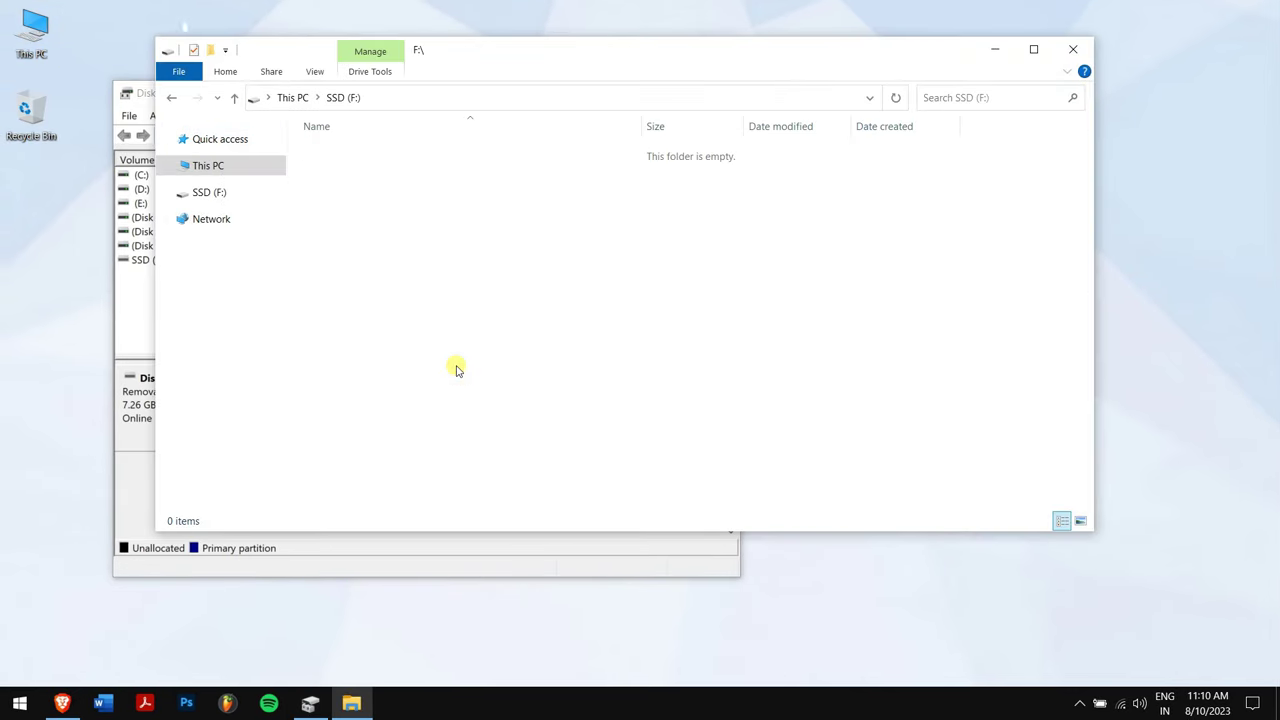
click(1073, 48)
click(720, 92)
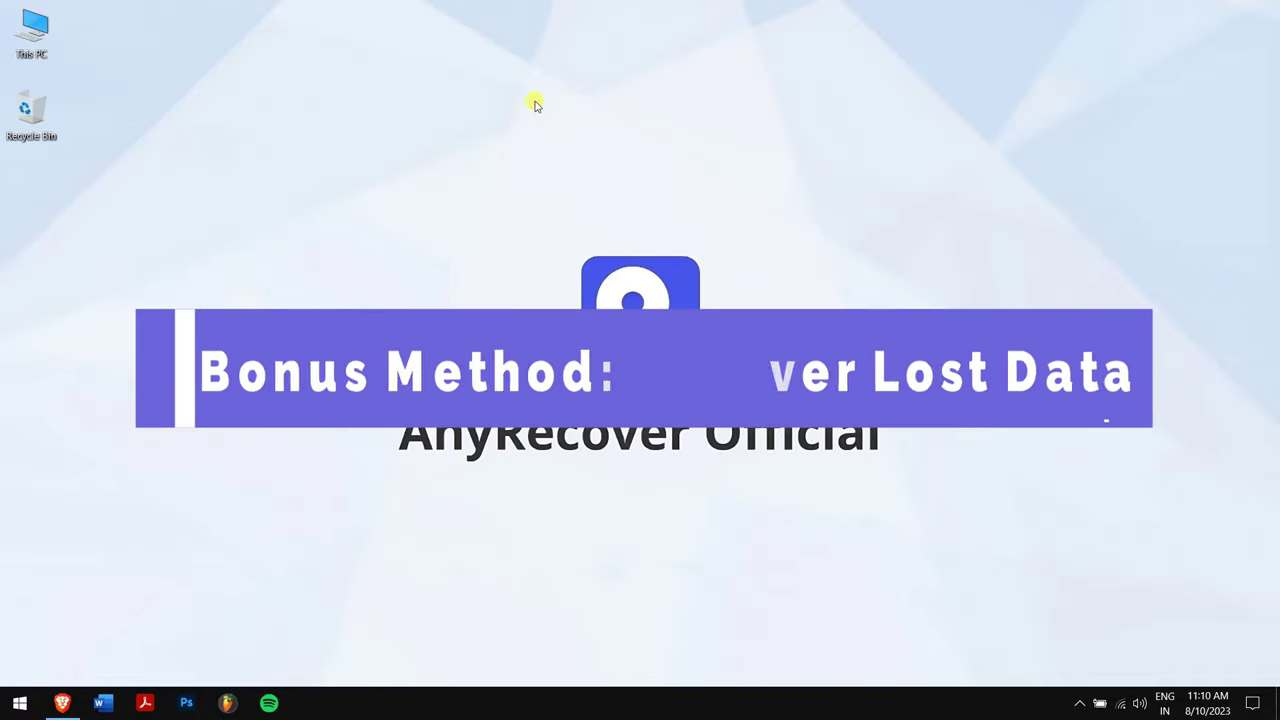
Step: Refresh the desktop and switch to the Brave browser showing the AnyRecover website
right_click(157, 141)
click(231, 191)
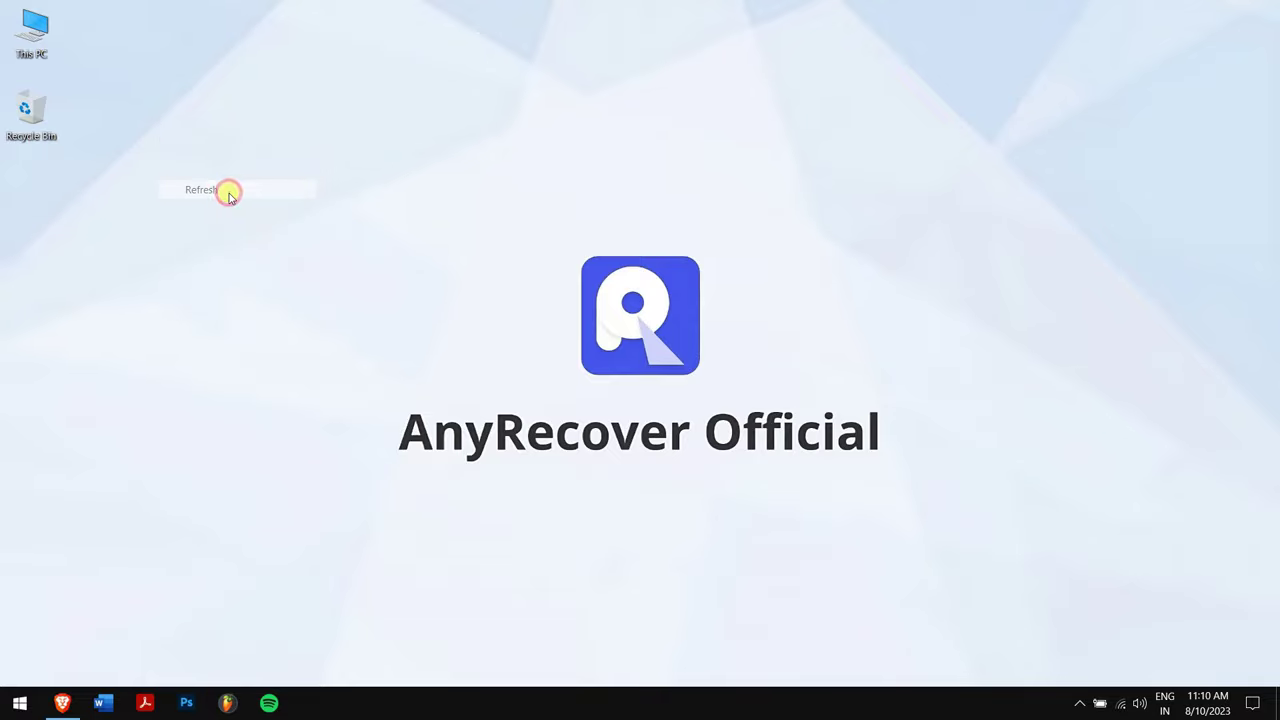
click(62, 703)
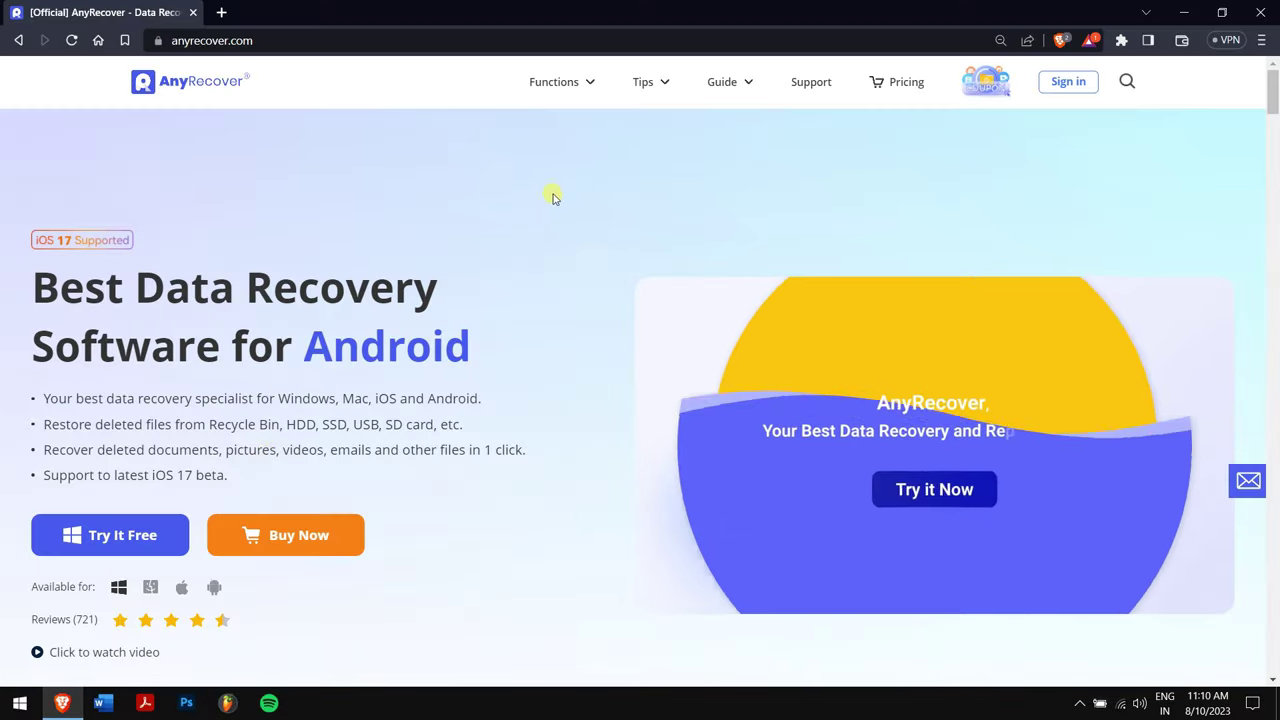
Step: Look through the AnyRecover home page down to its PC/Hard Drive Recovery section, and minimize the browser
middle_click(563, 185)
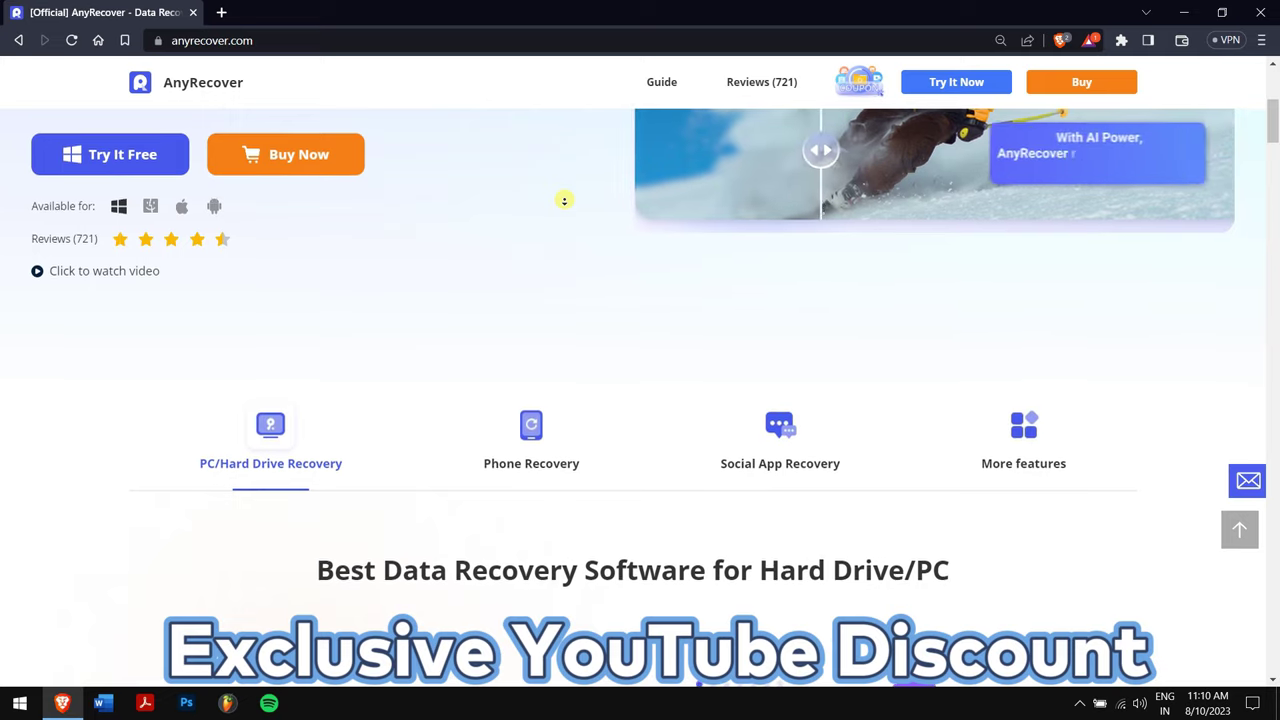
click(564, 200)
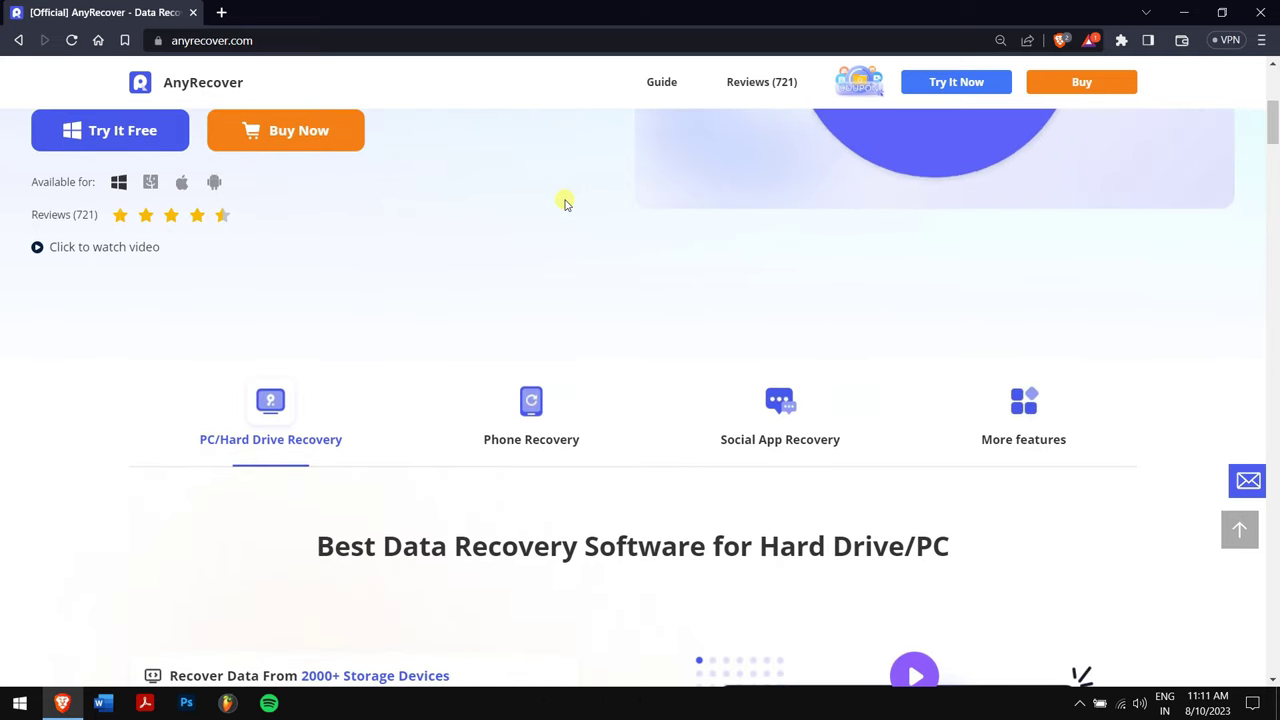
click(1181, 13)
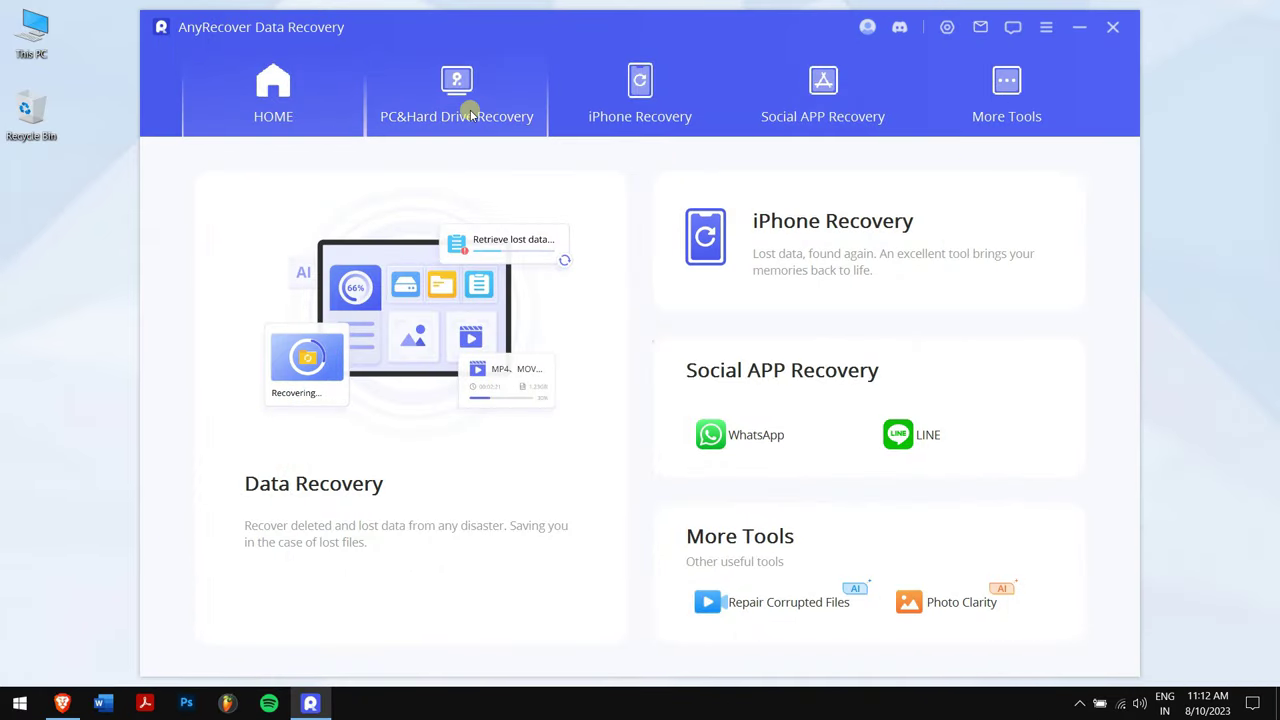
Step: Scan the external SSD (F) drive with AnyRecover's PC & Hard Drive Recovery, dismissing the Message Center and the scan completion notice
click(470, 115)
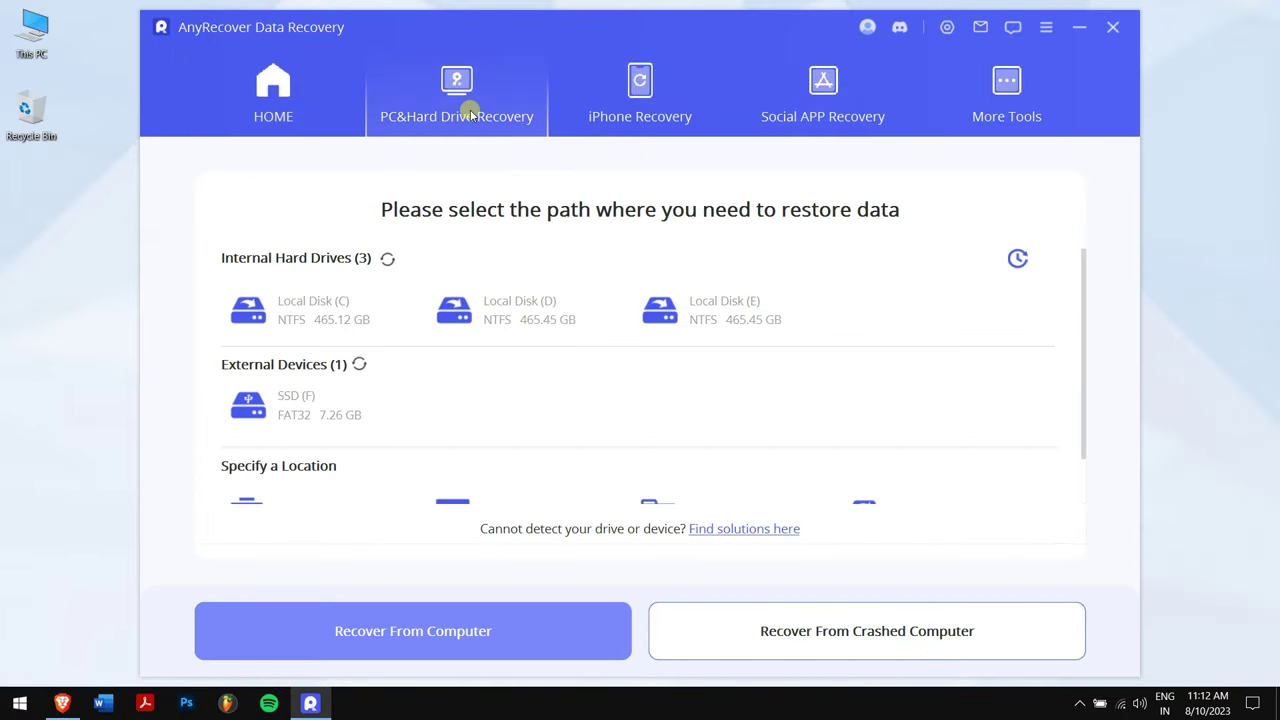
mouse_move(323, 424)
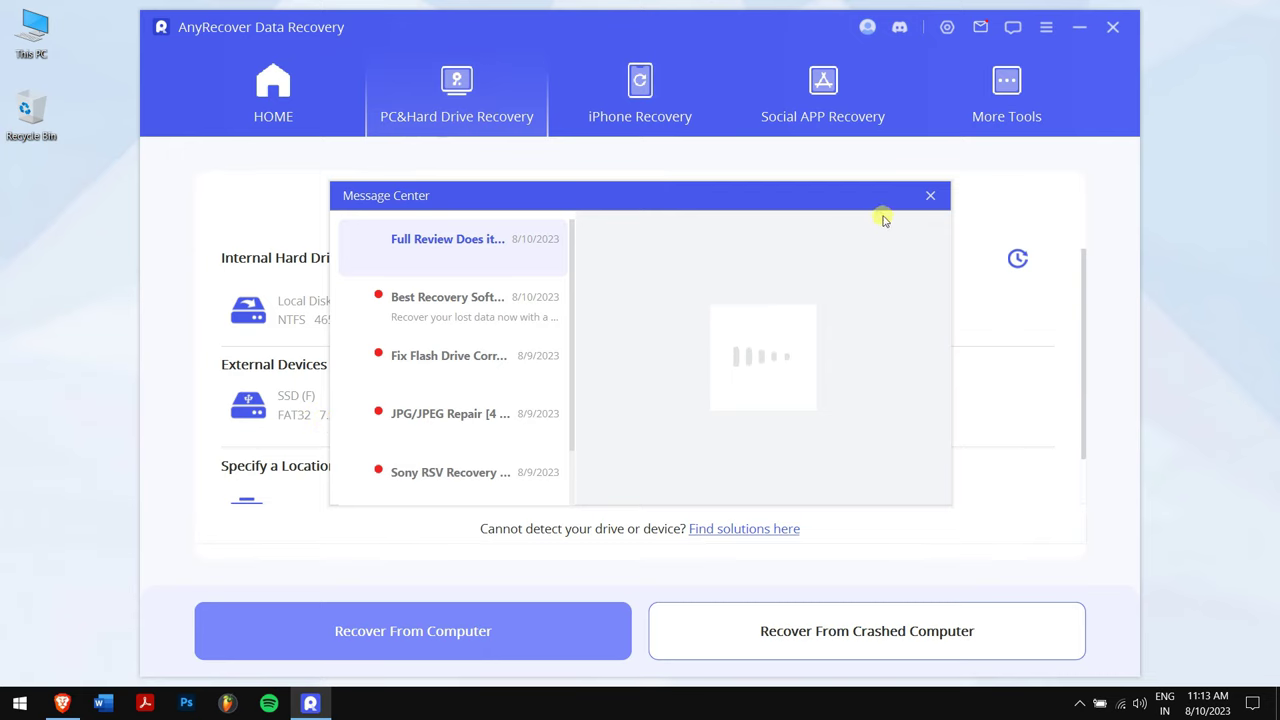
click(936, 197)
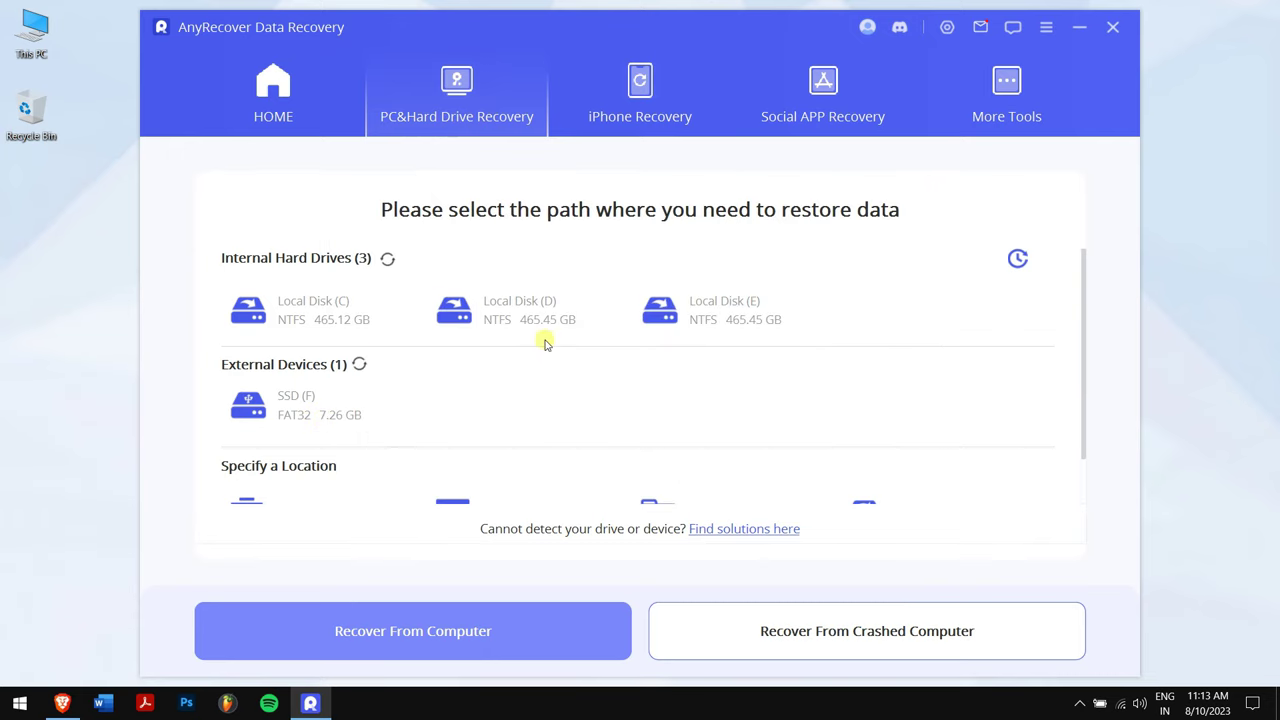
click(335, 408)
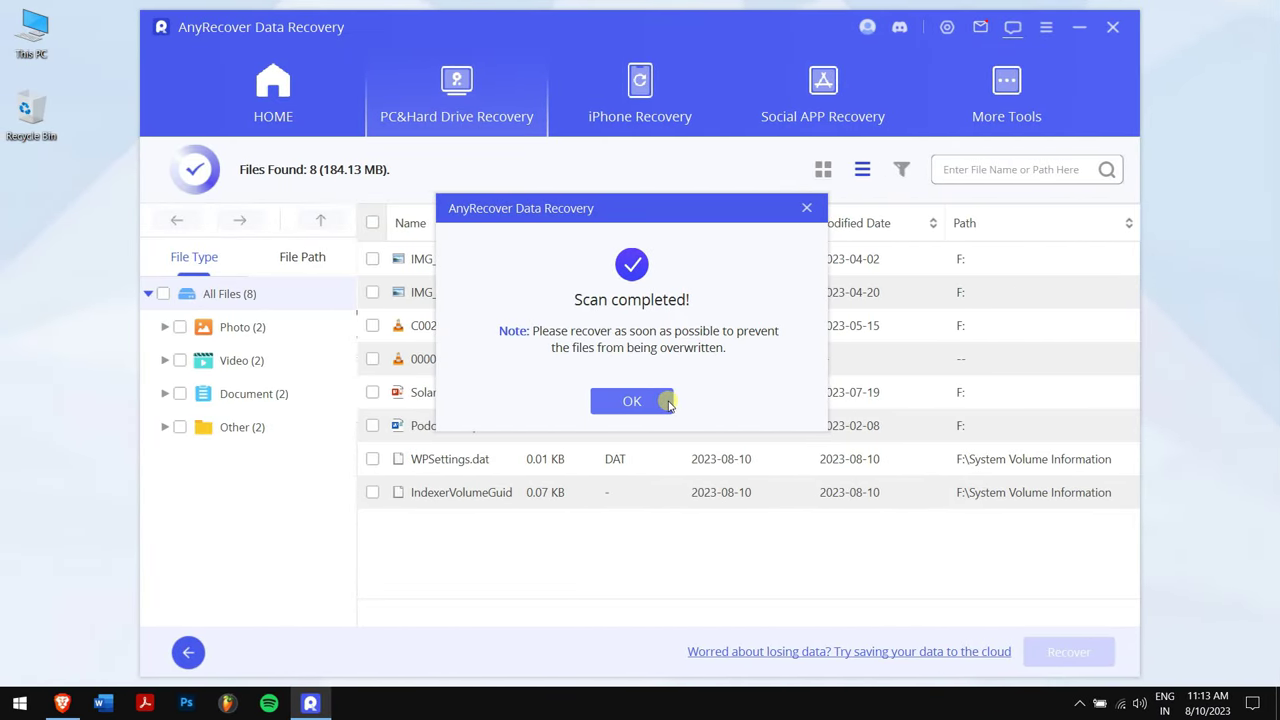
click(665, 401)
Step: Recover both JPG photos, both MP4 videos, the Solar Presentation PPTX and Podcast Script.docx, saving them to the Desktop
click(372, 258)
click(372, 292)
click(372, 325)
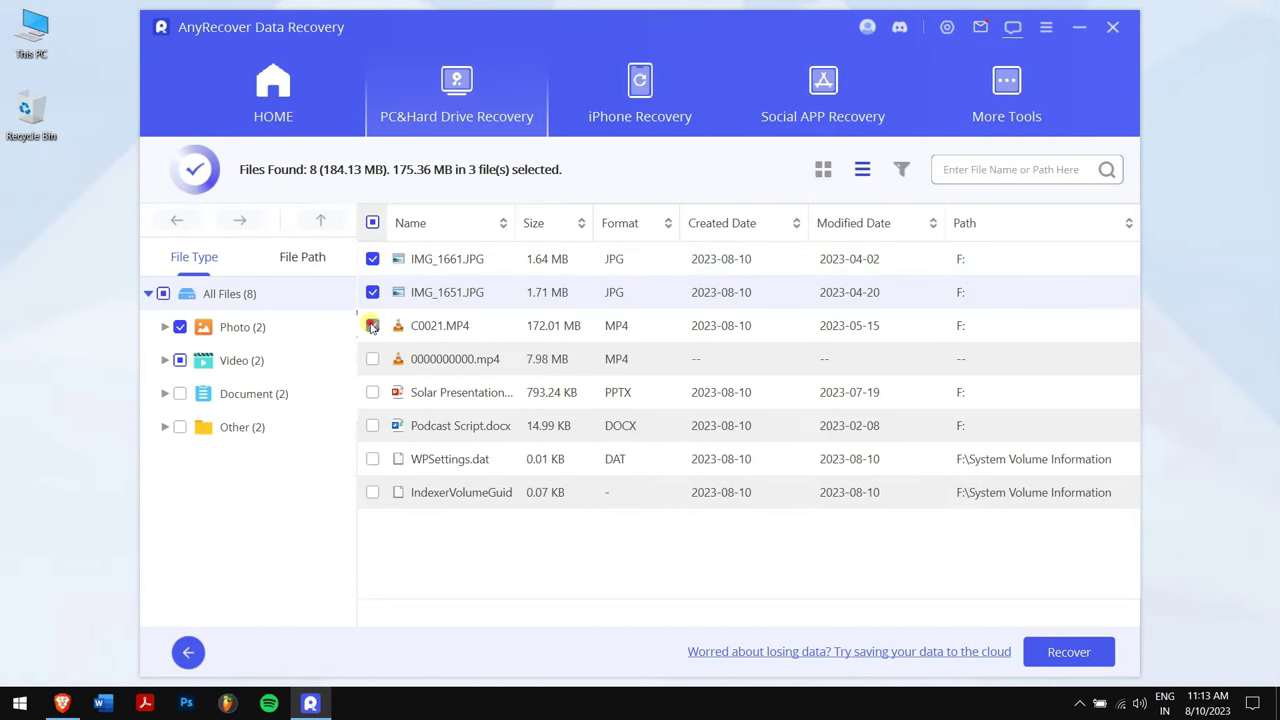
click(372, 358)
click(371, 392)
click(372, 426)
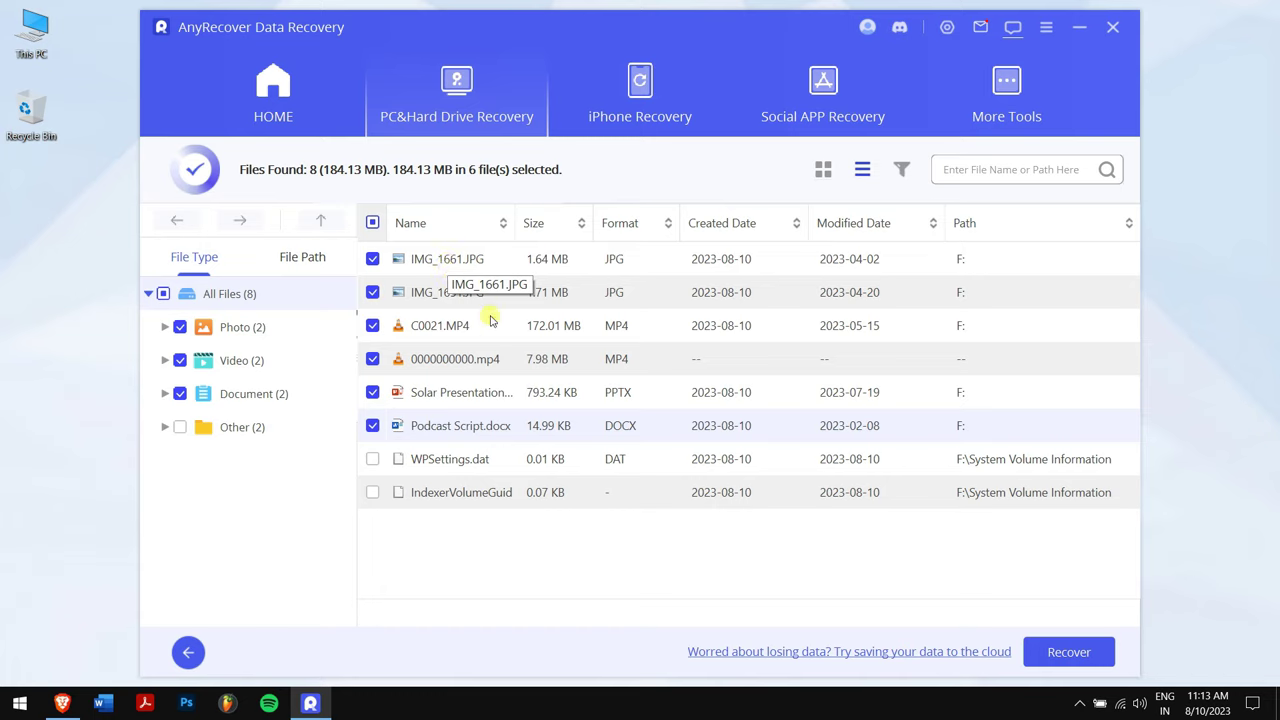
click(1085, 654)
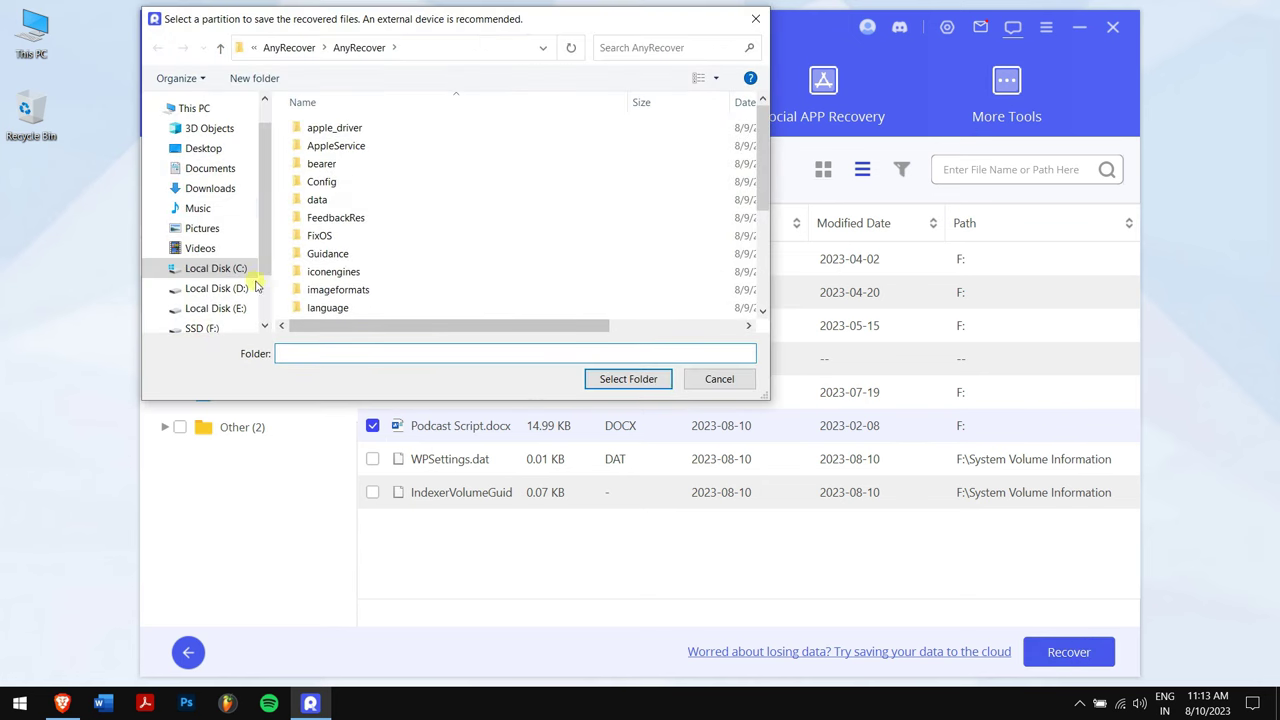
click(203, 150)
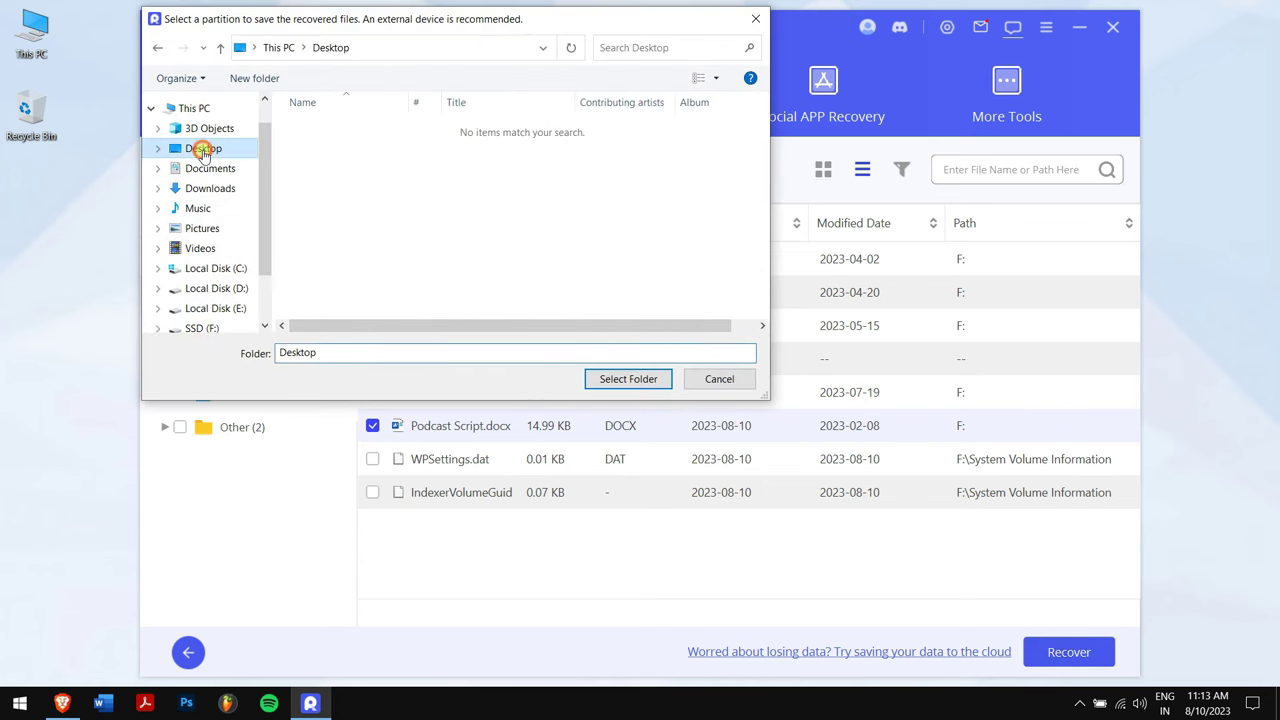
click(648, 380)
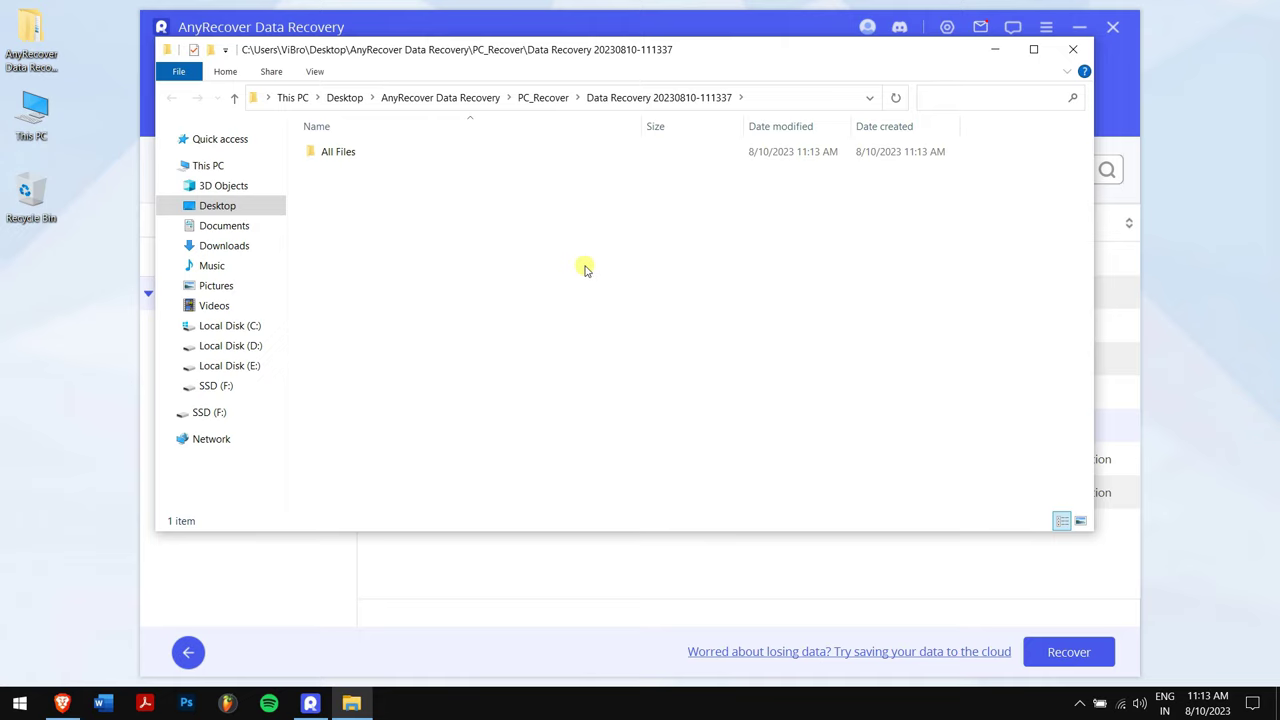
Step: Browse the recovered All Files folder, checking the contents of its Photo and Document subfolders
double_click(475, 151)
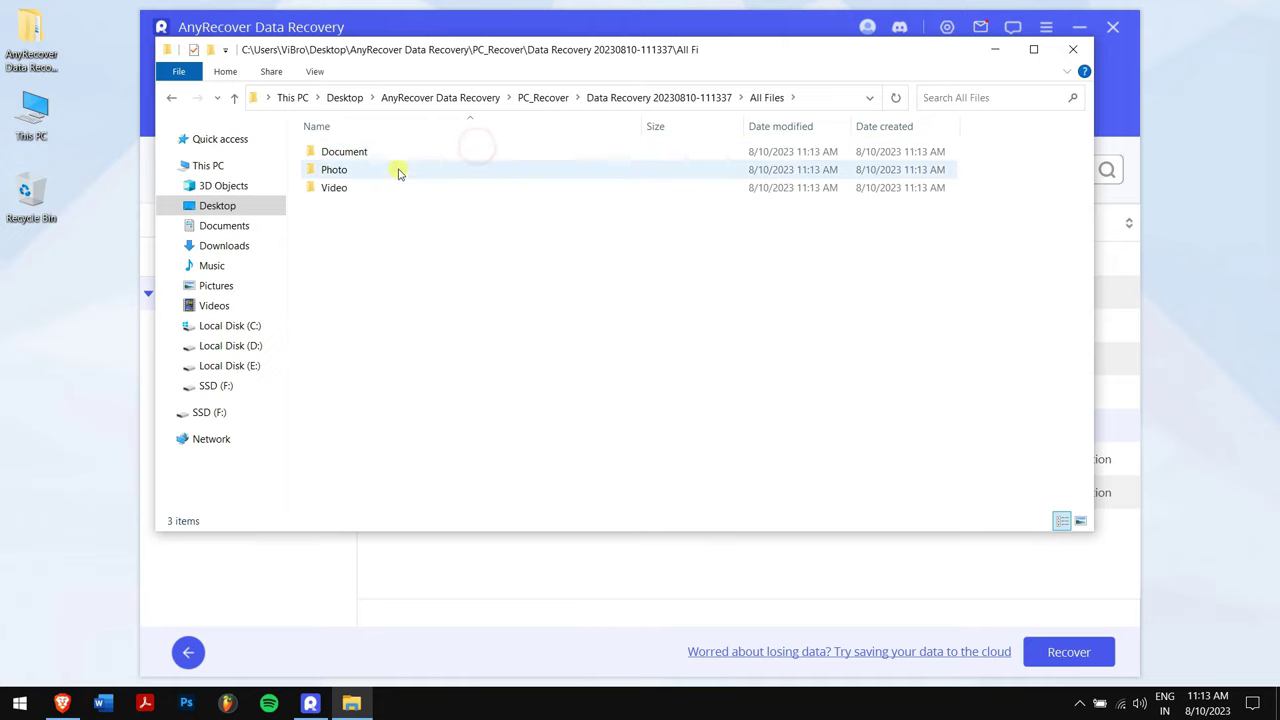
double_click(347, 167)
double_click(343, 152)
drag(341, 275, 432, 178)
click(233, 98)
click(233, 98)
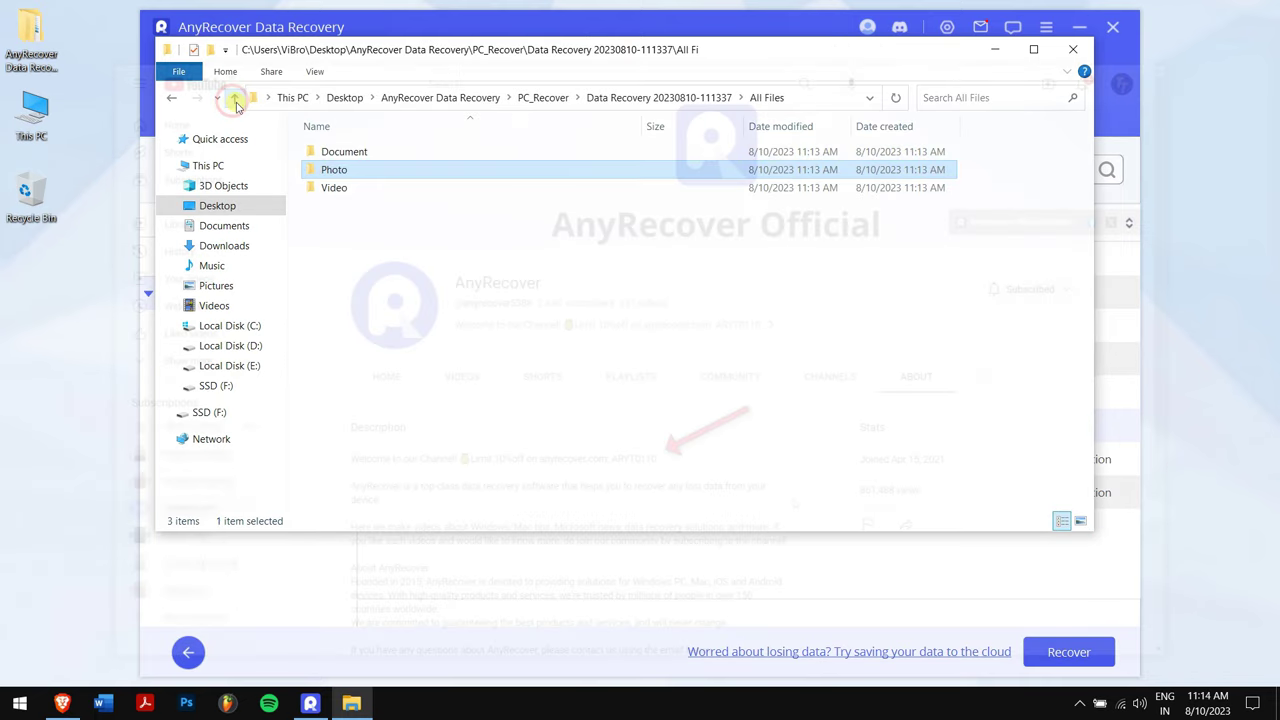
double_click(335, 151)
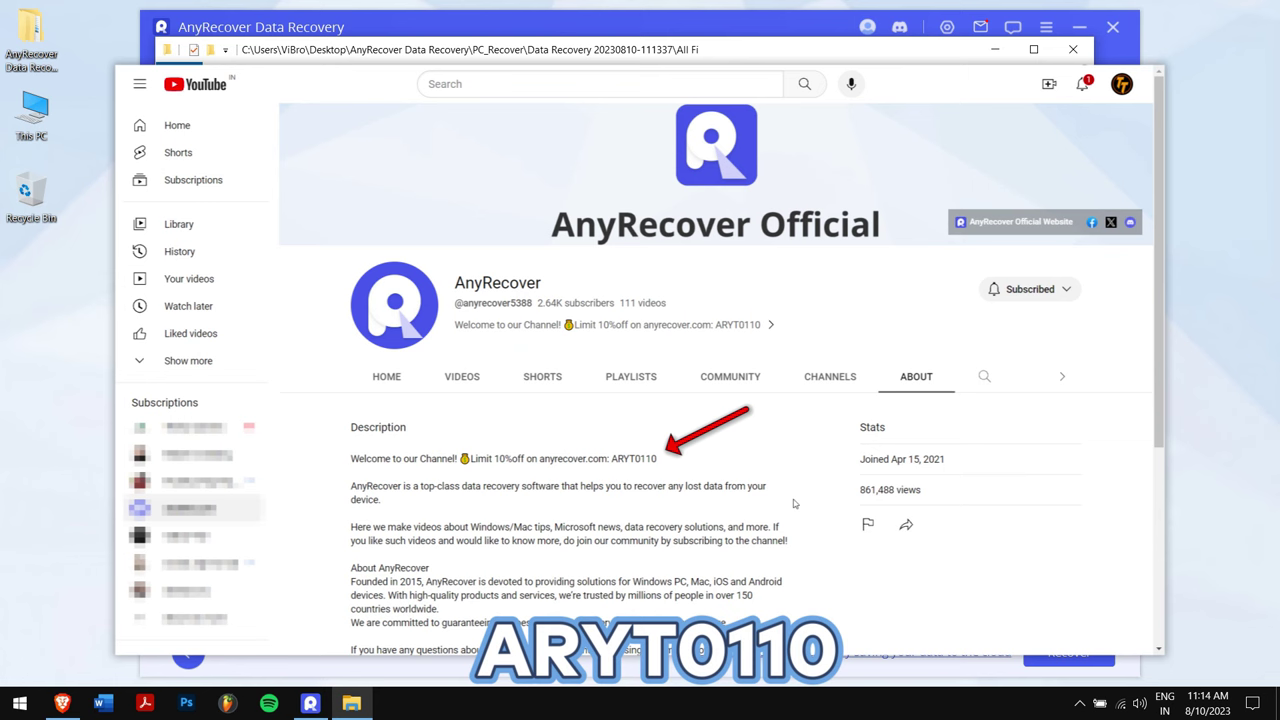
Step: Switch to the Brave browser and choose the Perpetual Plan for purchase on the AnyRecover website
click(62, 703)
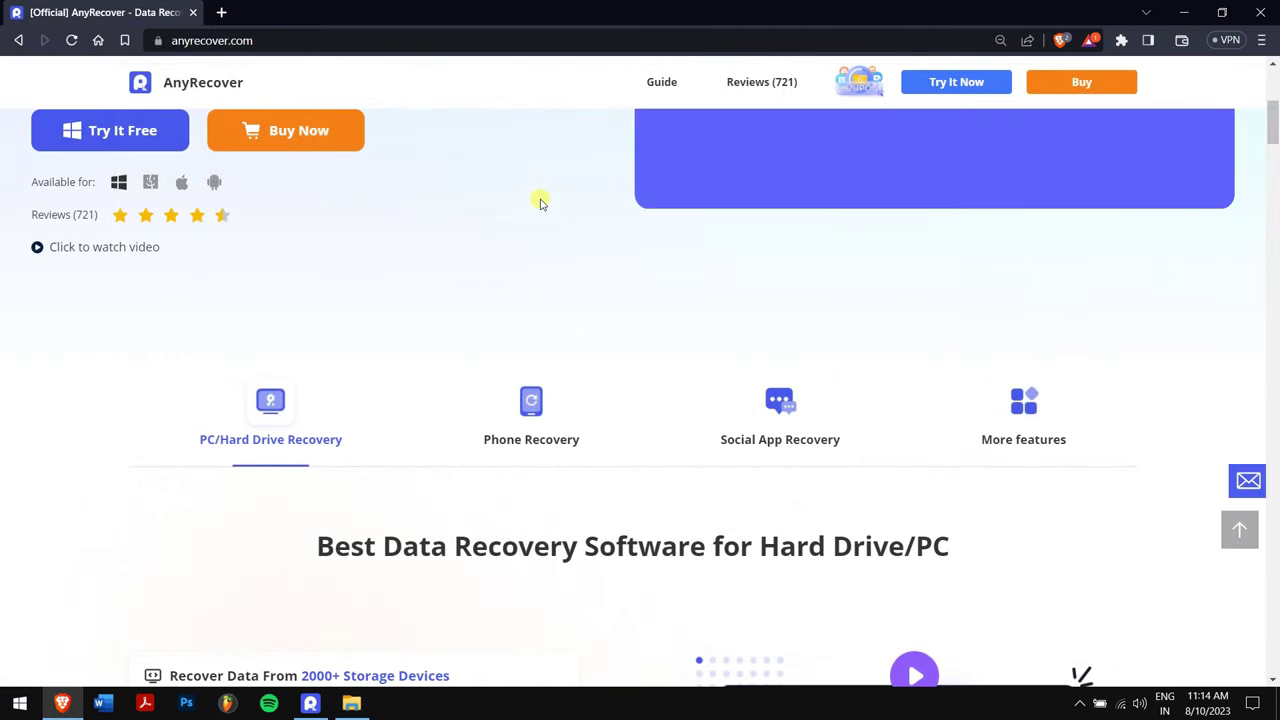
click(1082, 82)
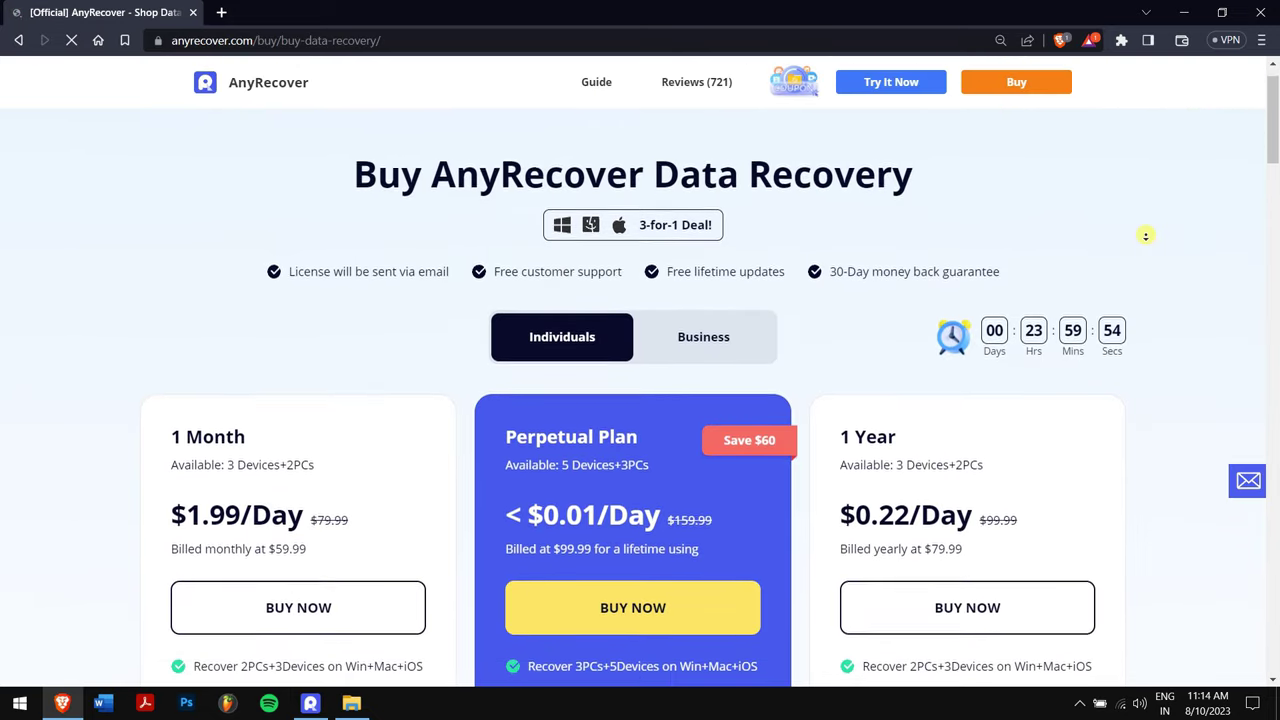
scroll(1146, 236, down, 1)
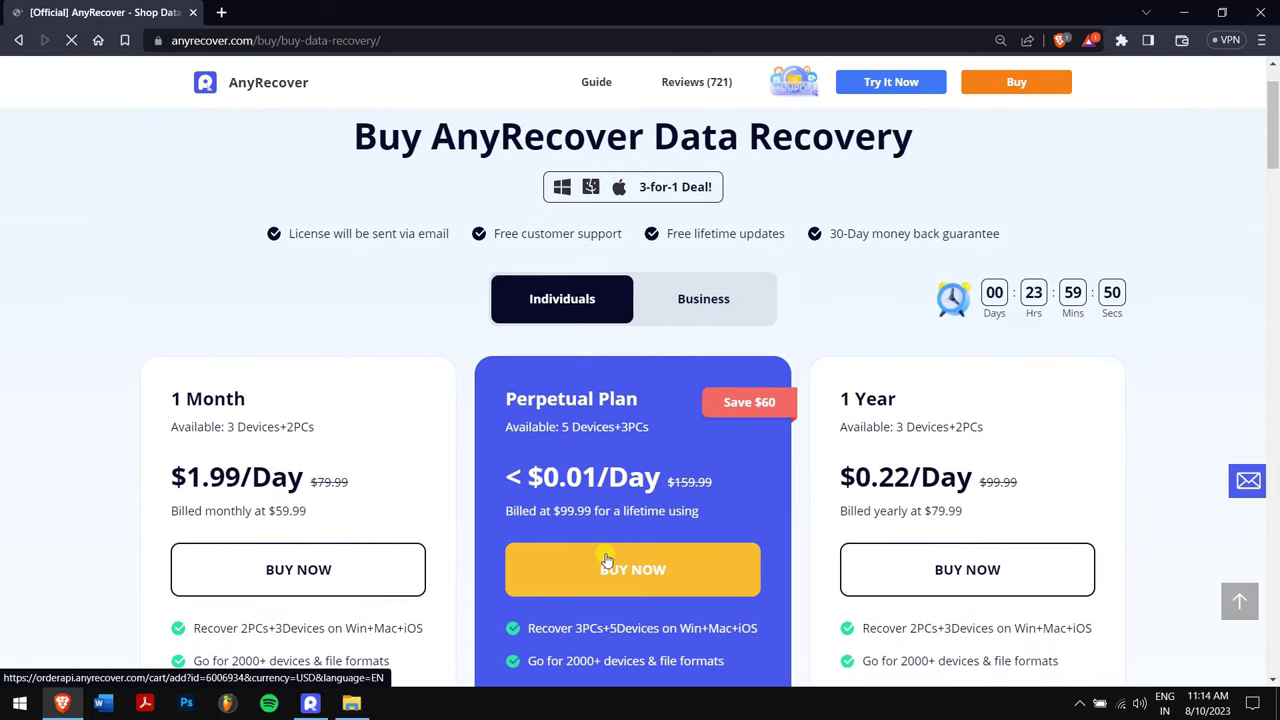
click(606, 561)
Step: Apply the coupon code ARYT0110 to the AnyRecover Lifetime Plan order, and minimize the browser
scroll(777, 383, down, 1)
click(157, 486)
click(200, 523)
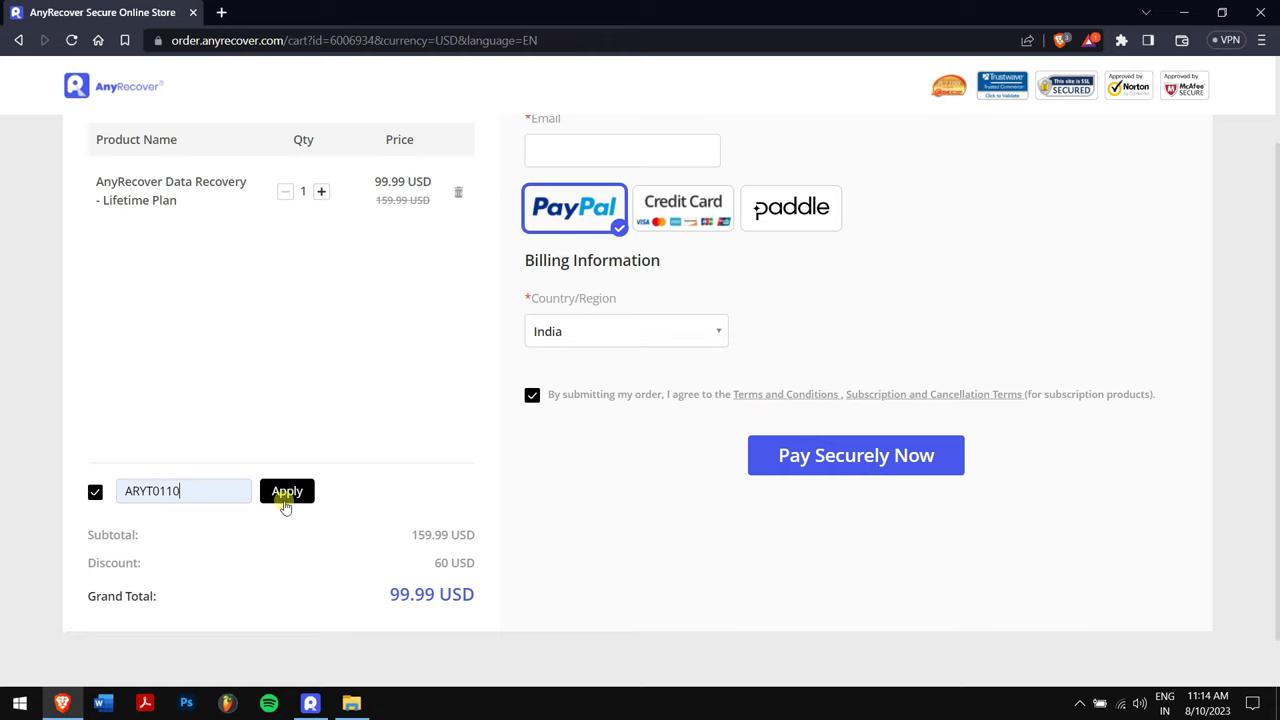
click(285, 495)
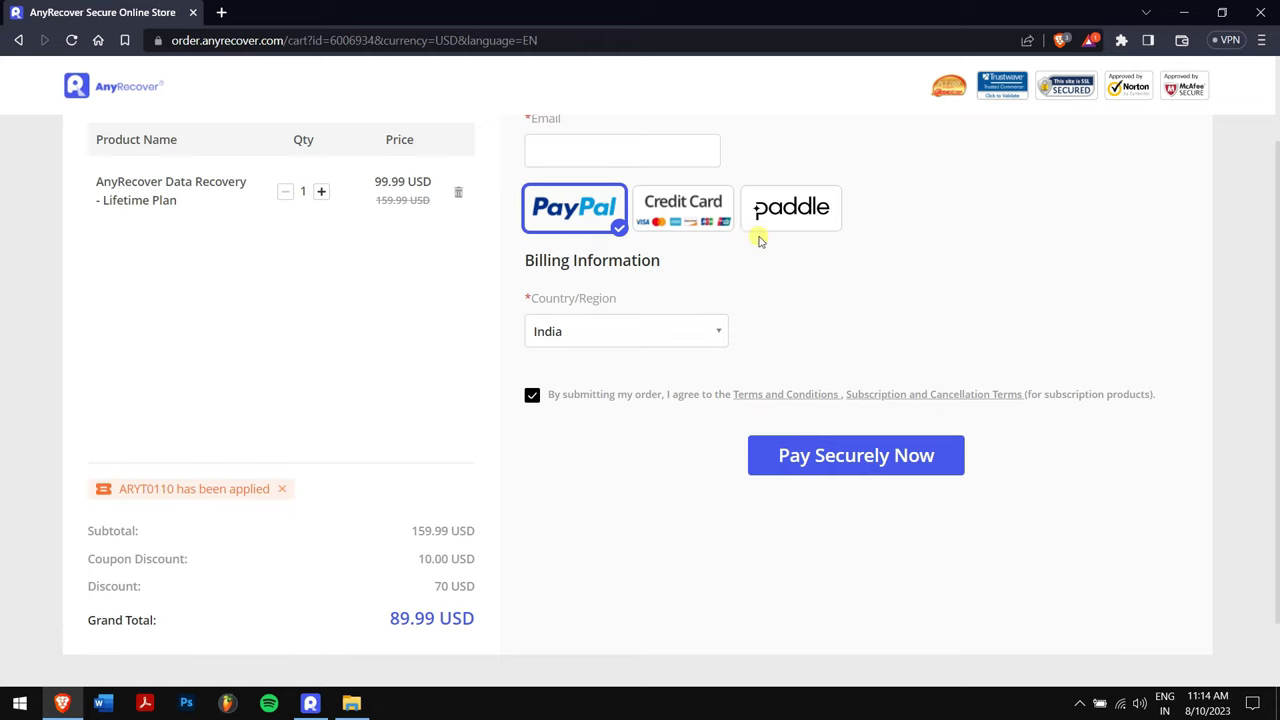
click(1184, 12)
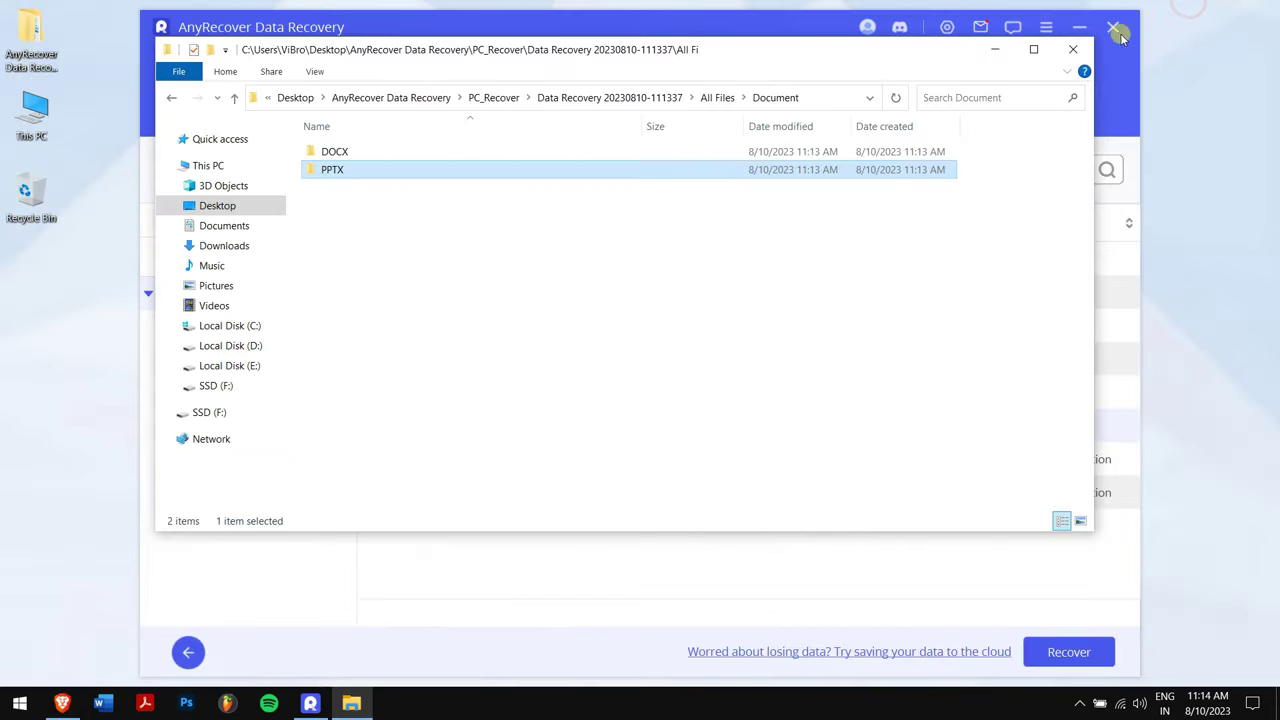
Step: Minimize the recovered files folder window and close AnyRecover's recovery completion message
click(994, 49)
drag(714, 205, 650, 235)
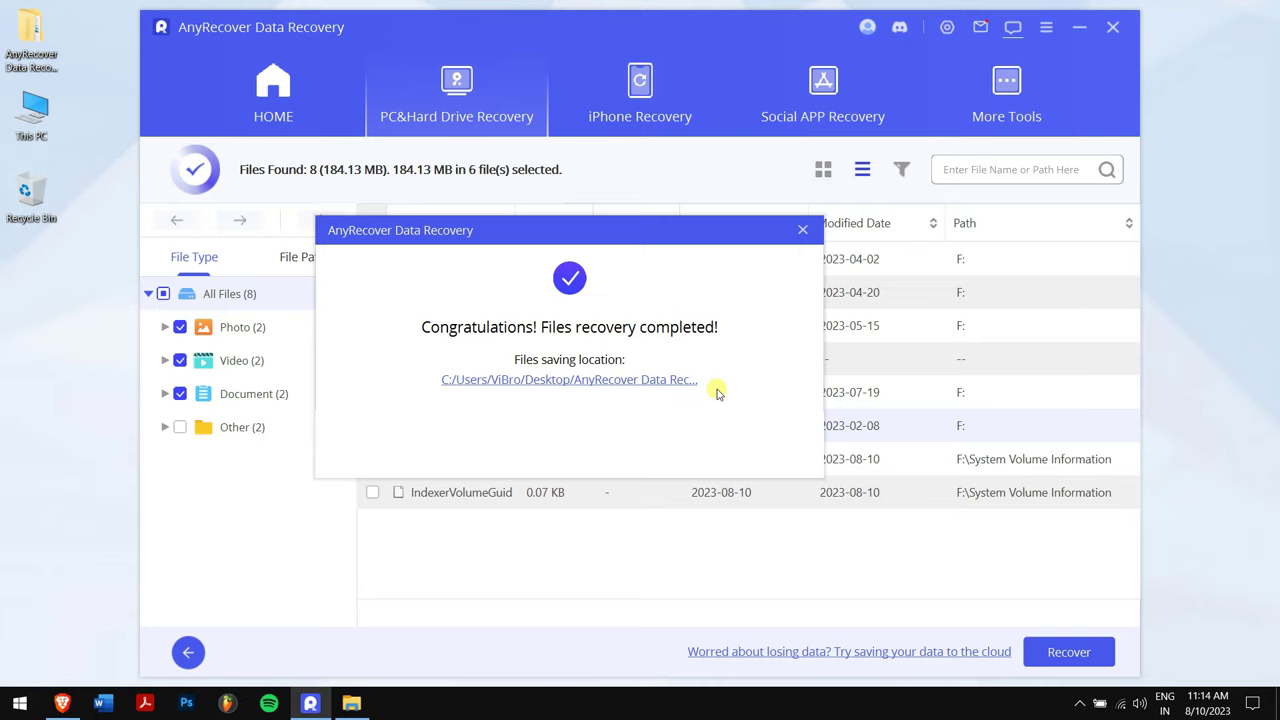
click(801, 234)
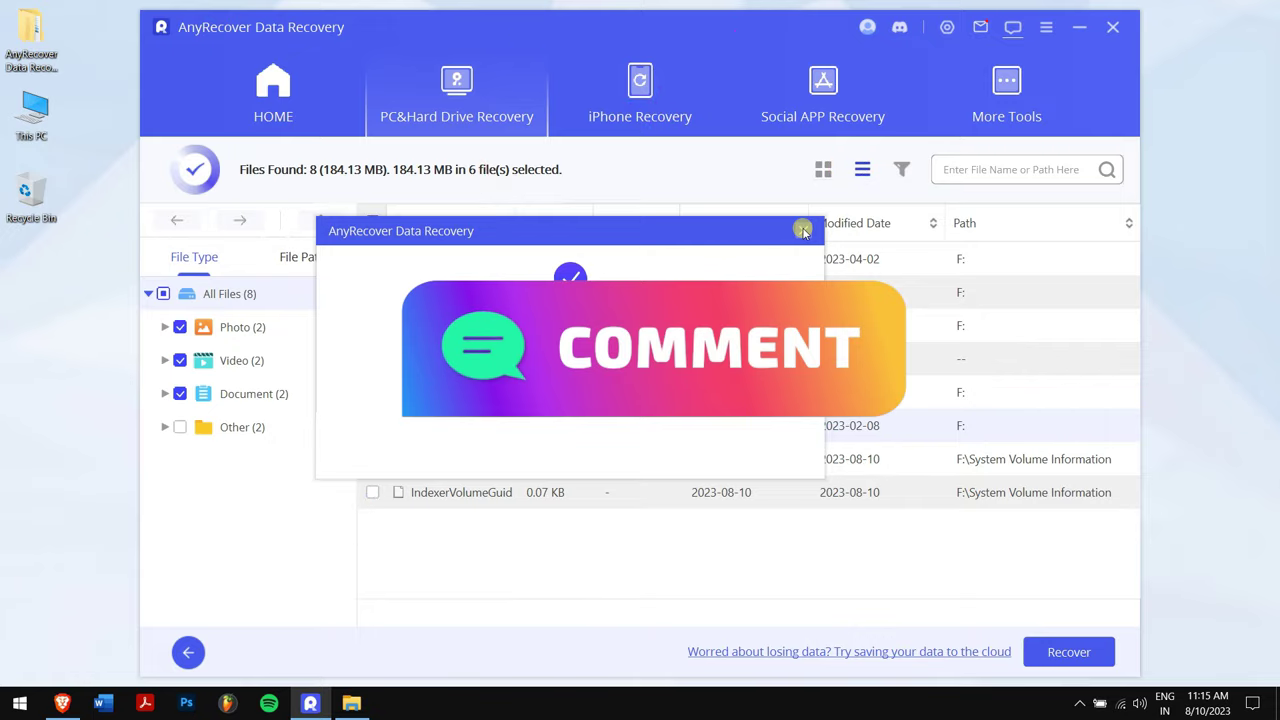
click(803, 230)
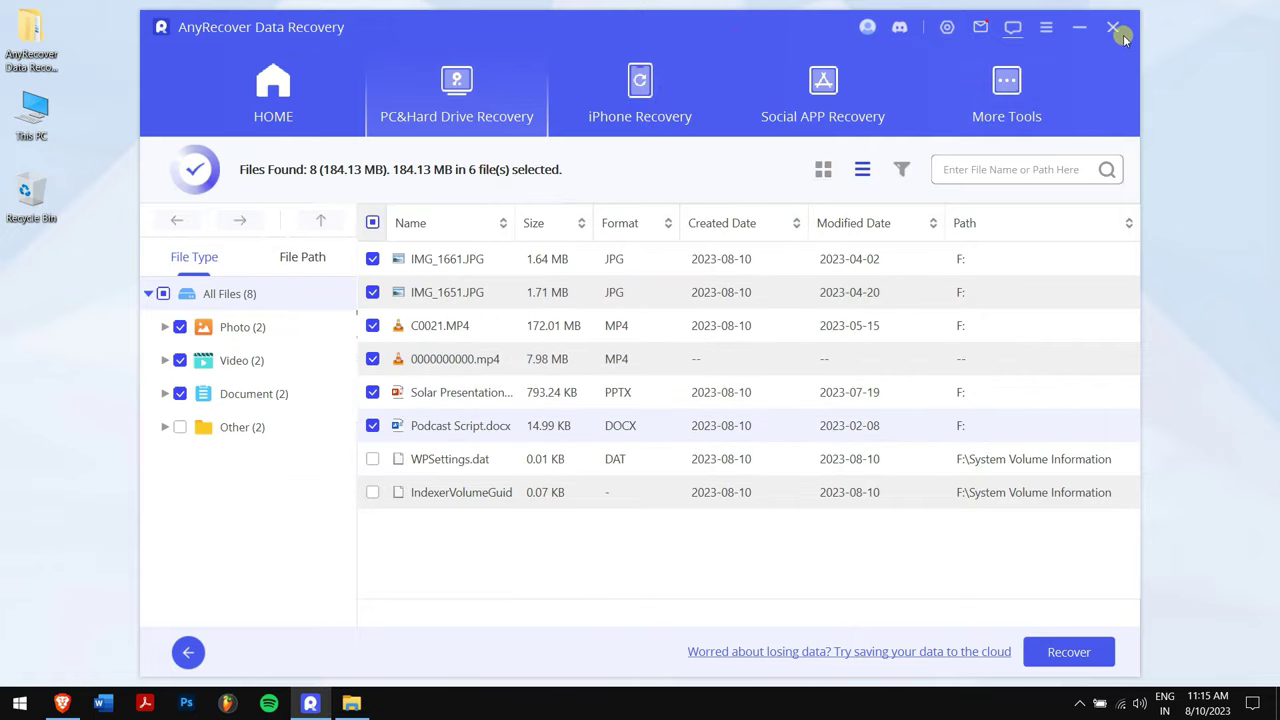